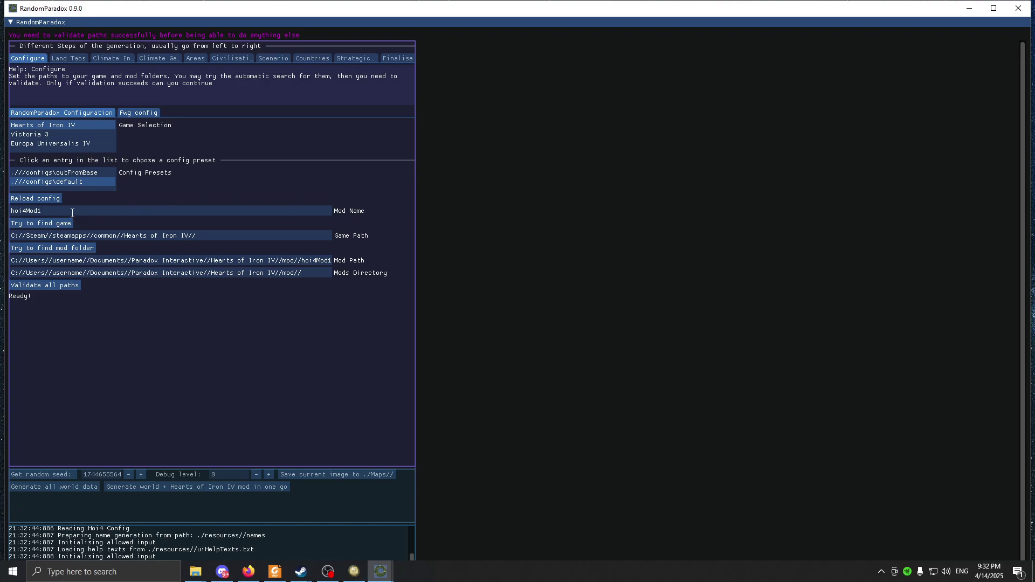
pyautogui.click(11, 213)
pyautogui.moveTo(191, 235); pyautogui.dragTo(4, 238)
pyautogui.click(98, 226)
pyautogui.press('super+e')
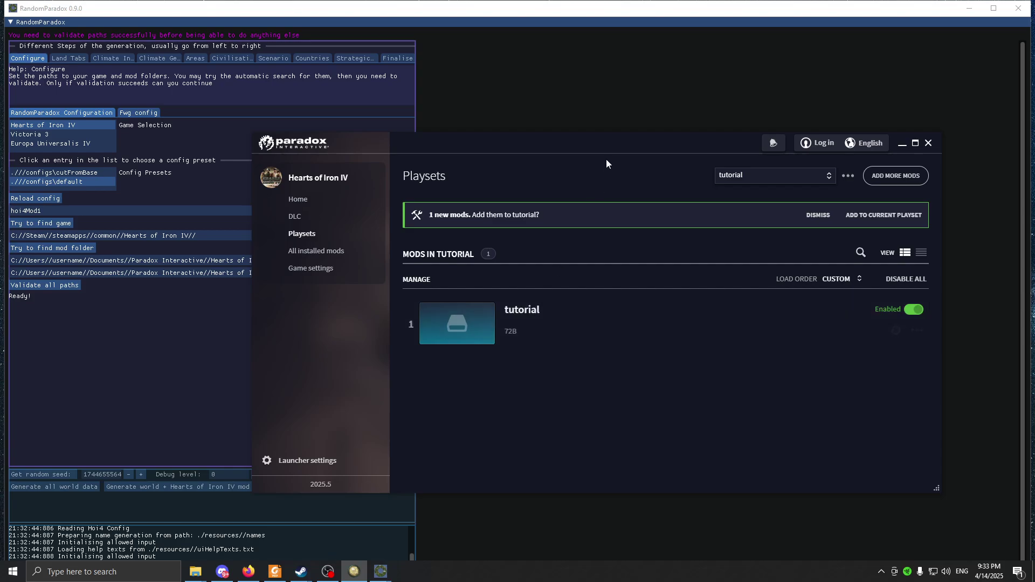
# - In the Hearts of Iron IV launcher, fill in a new mod named sr,nbgkshbg, version 0.1, directory mod/dsgsgsfg, and discard it
pyautogui.moveTo(615, 138); pyautogui.dragTo(687, 132)
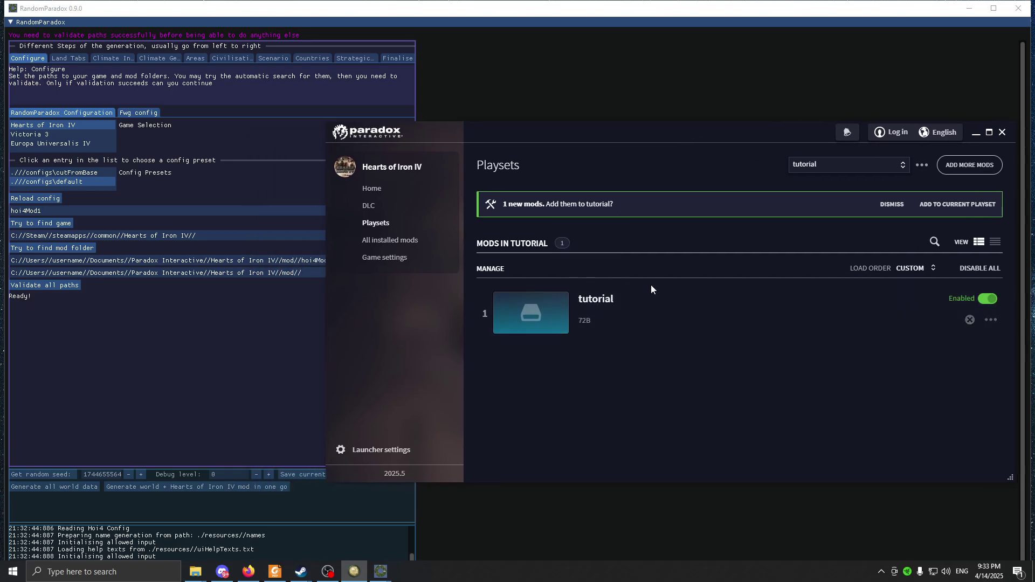
pyautogui.click(393, 240)
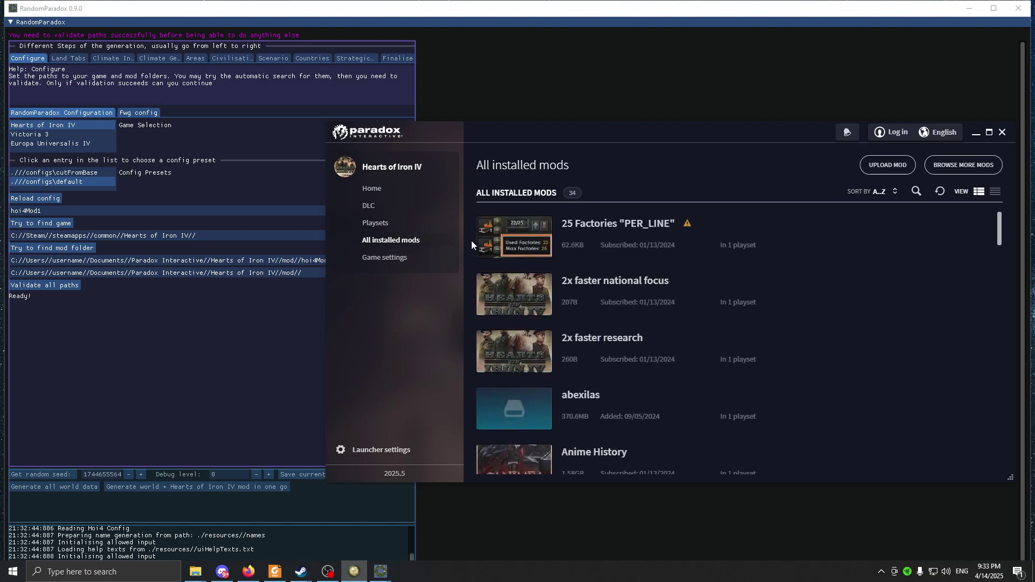
pyautogui.click(899, 166)
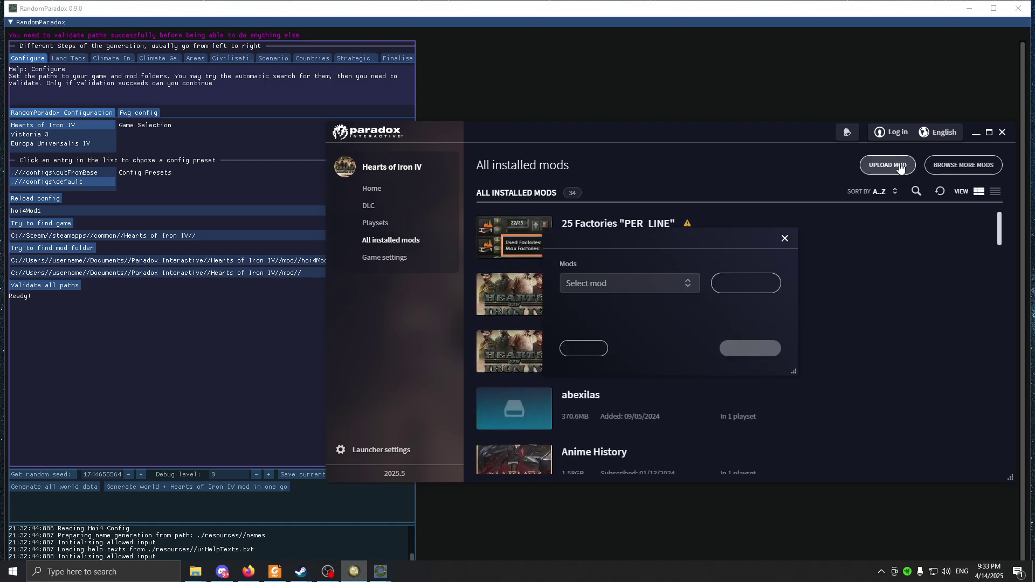
pyautogui.click(745, 283)
pyautogui.click(591, 290)
pyautogui.write('sr,nbgkshbg')
pyautogui.click(723, 288)
pyautogui.write('0.1')
pyautogui.click(693, 338)
pyautogui.write('dsgsgsfg')
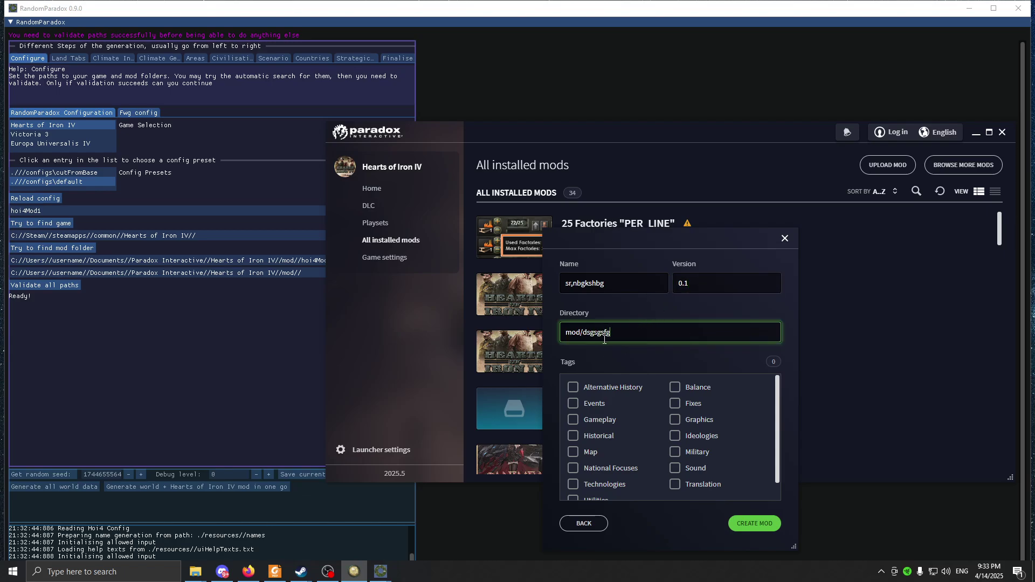
pyautogui.moveTo(662, 332); pyautogui.dragTo(588, 334)
pyautogui.click(476, 249)
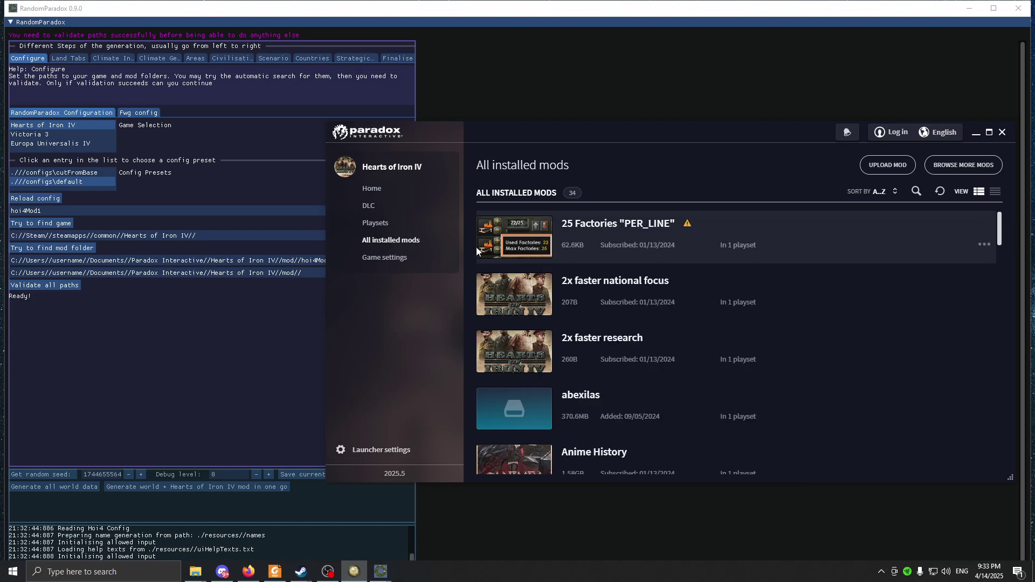
pyautogui.click(396, 224)
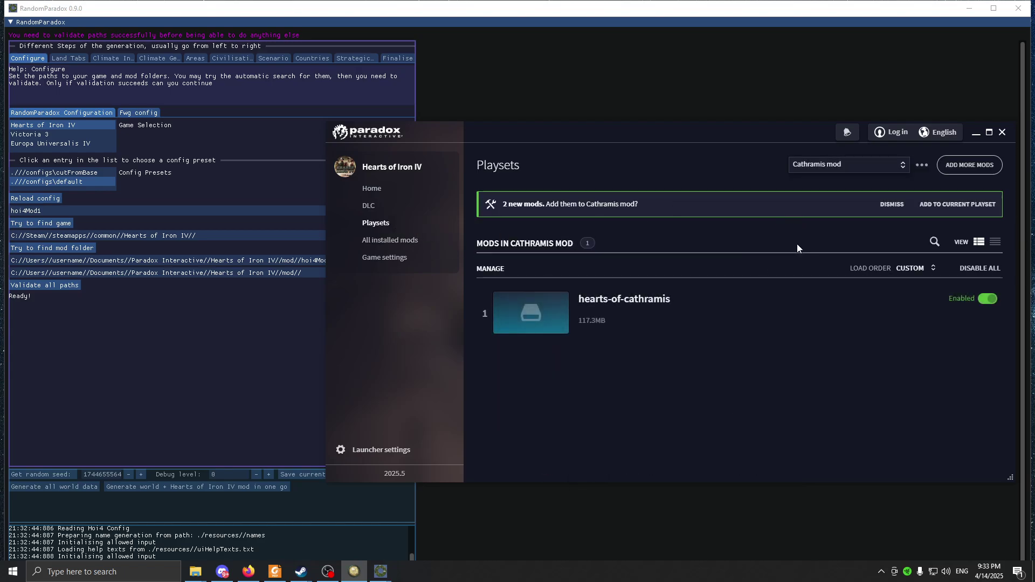
pyautogui.click(849, 165)
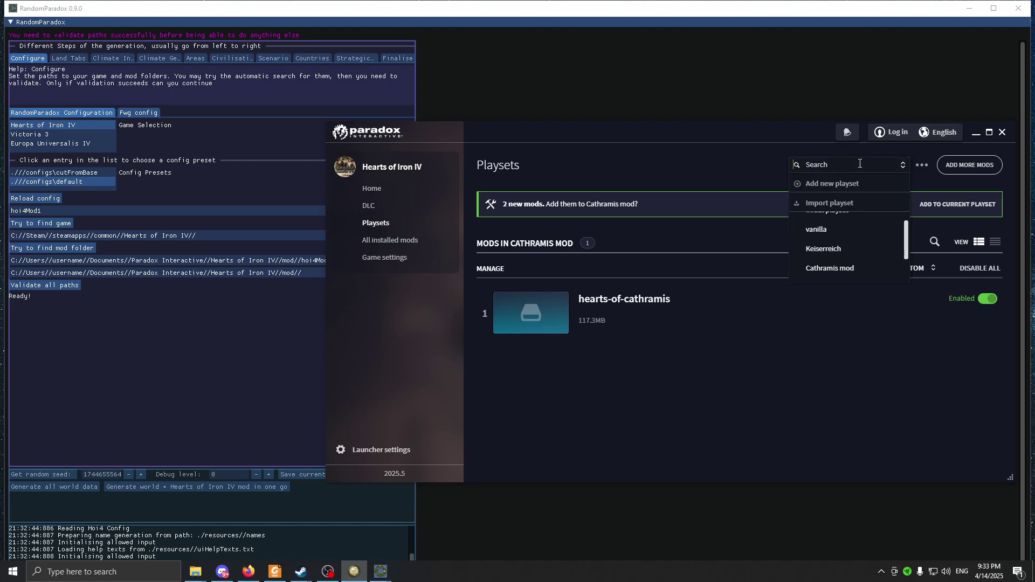
pyautogui.click(831, 185)
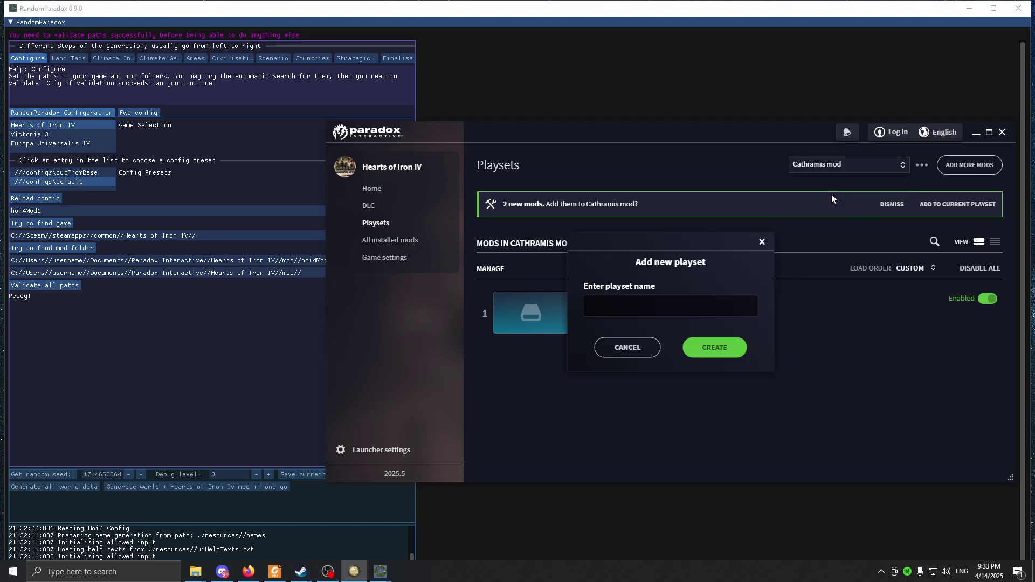
pyautogui.click(617, 351)
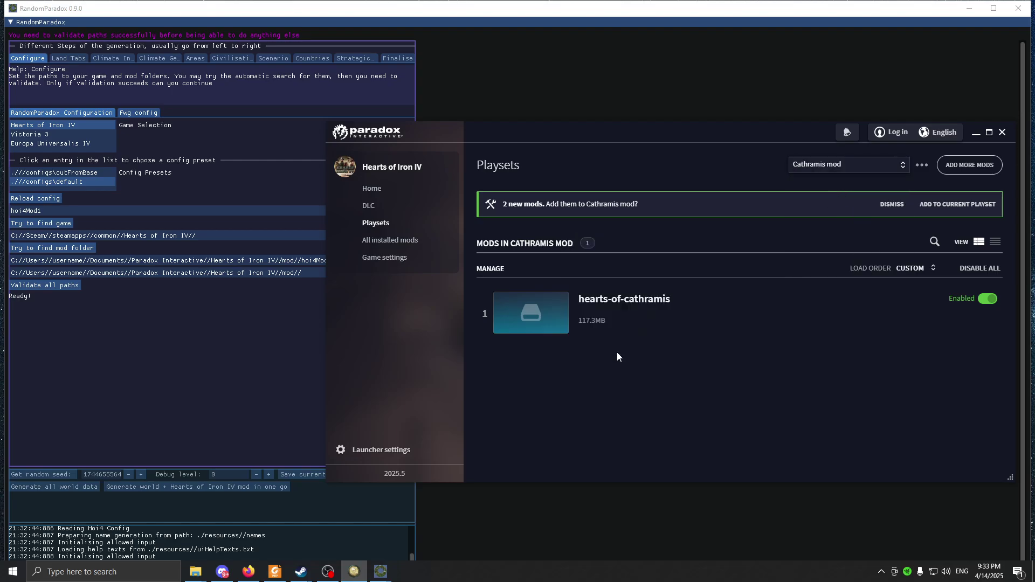
# - Switch the current playset to tutorial
pyautogui.click(868, 167)
pyautogui.scroll(-2, 844, 264)
pyautogui.click(846, 260)
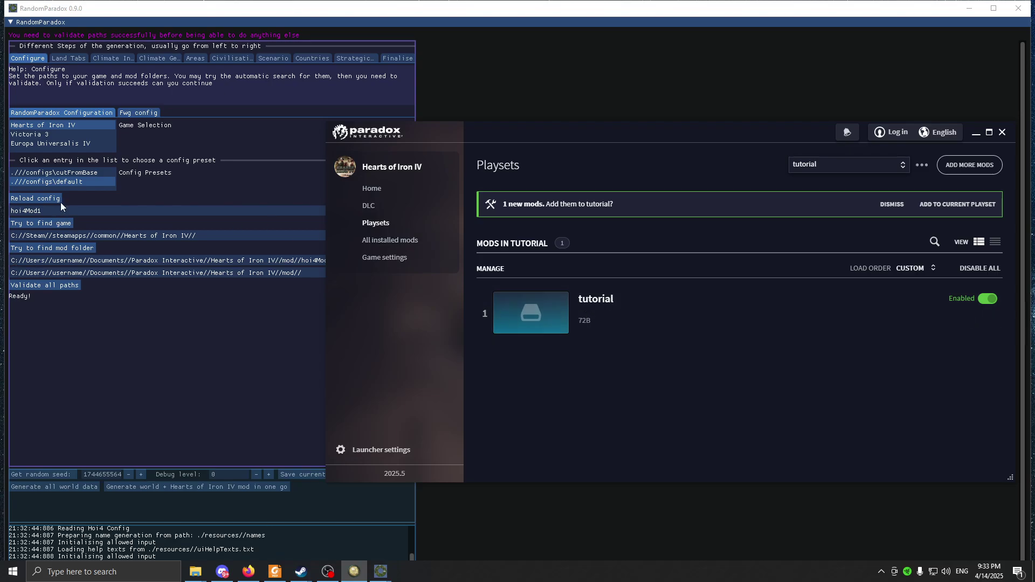
# - Return to RandomParadox and set the mod name to tutorial
pyautogui.click(214, 241)
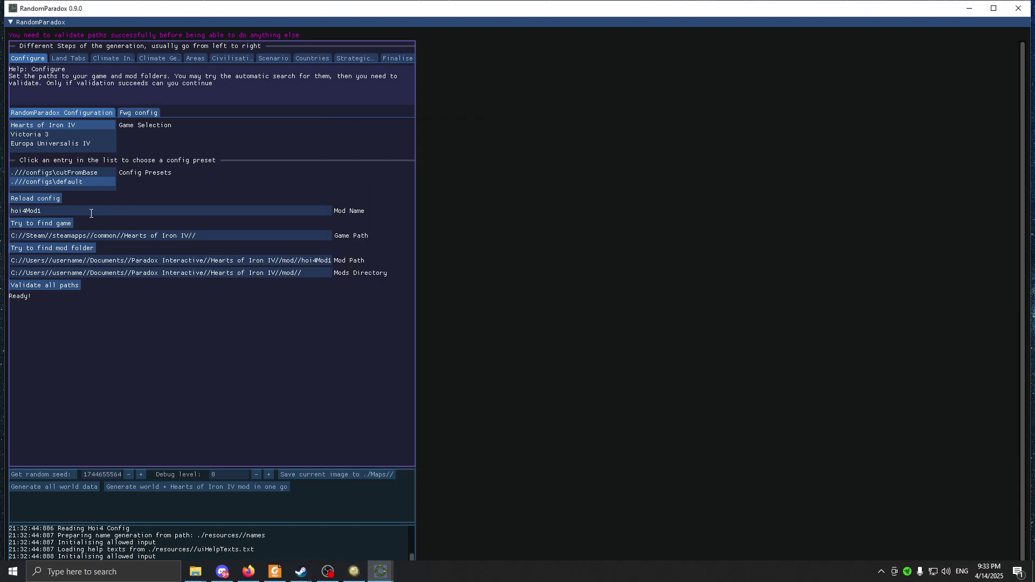
pyautogui.click(11, 210)
pyautogui.hotkey('ctrl', 'a')
pyautogui.write('tutorial')
# - Set the game path to D://Games//steamapps//common//Hearts of Iron IV//
pyautogui.click(179, 236)
pyautogui.press('Home')
pyautogui.click(195, 572)
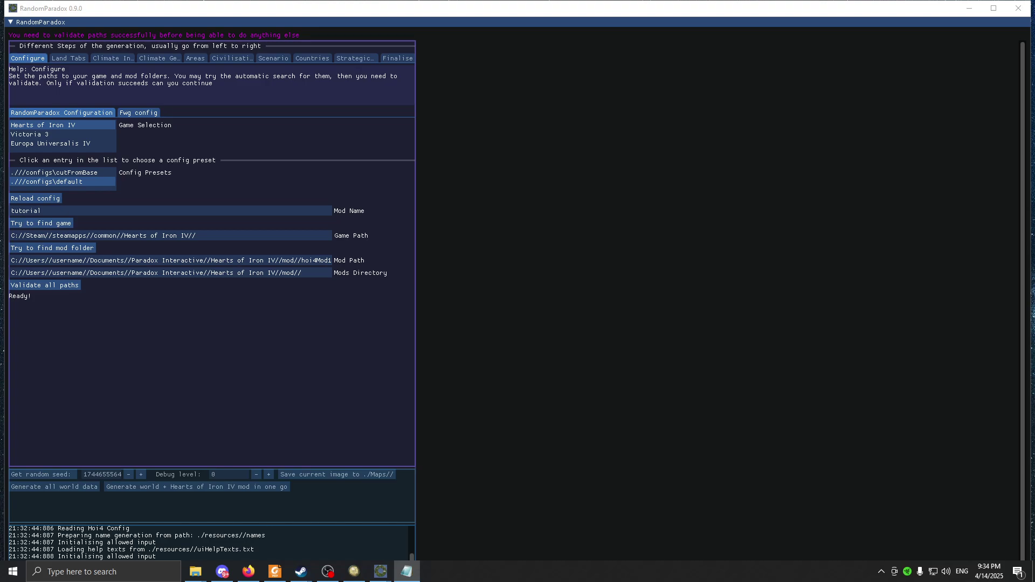
pyautogui.click(207, 234)
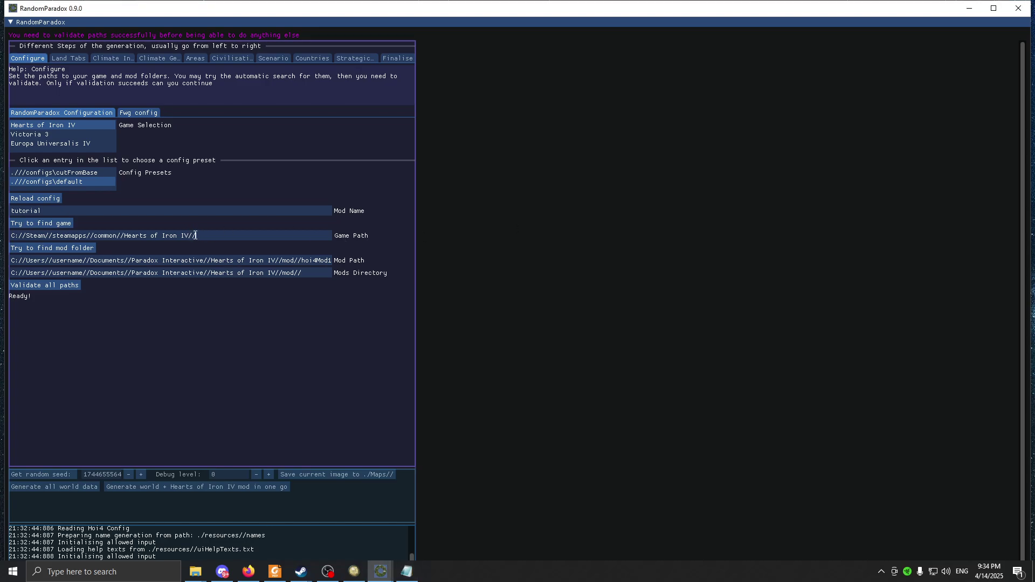
pyautogui.doubleClick(92, 236)
pyautogui.click(217, 233)
pyautogui.click(10, 236)
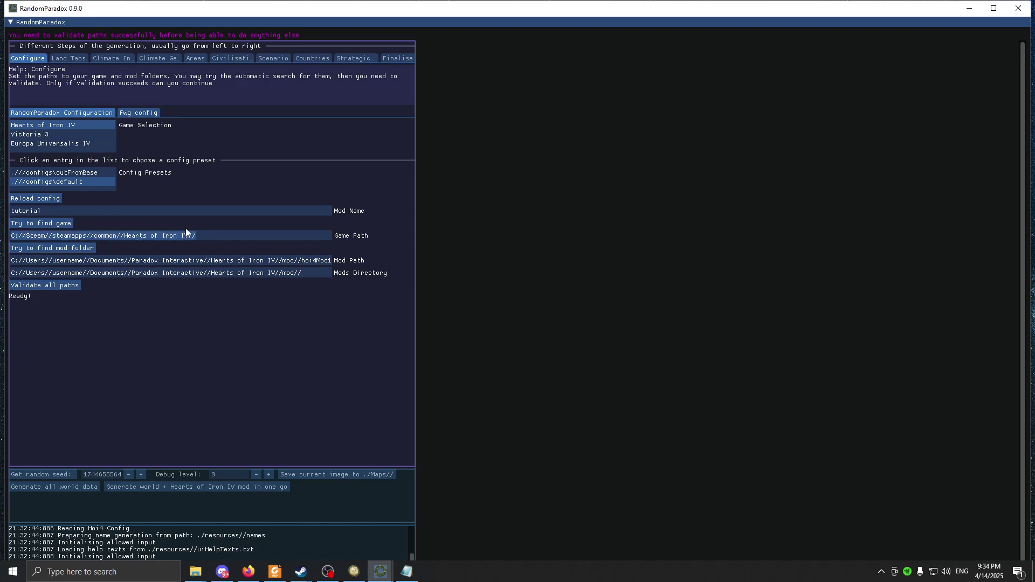
pyautogui.click(207, 235)
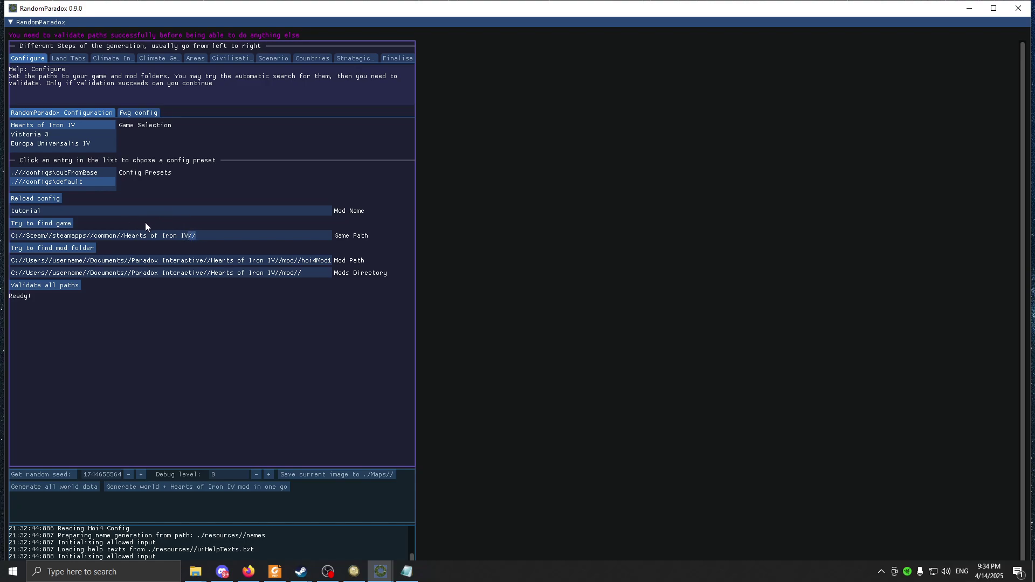
pyautogui.moveTo(213, 238); pyautogui.dragTo(12, 233)
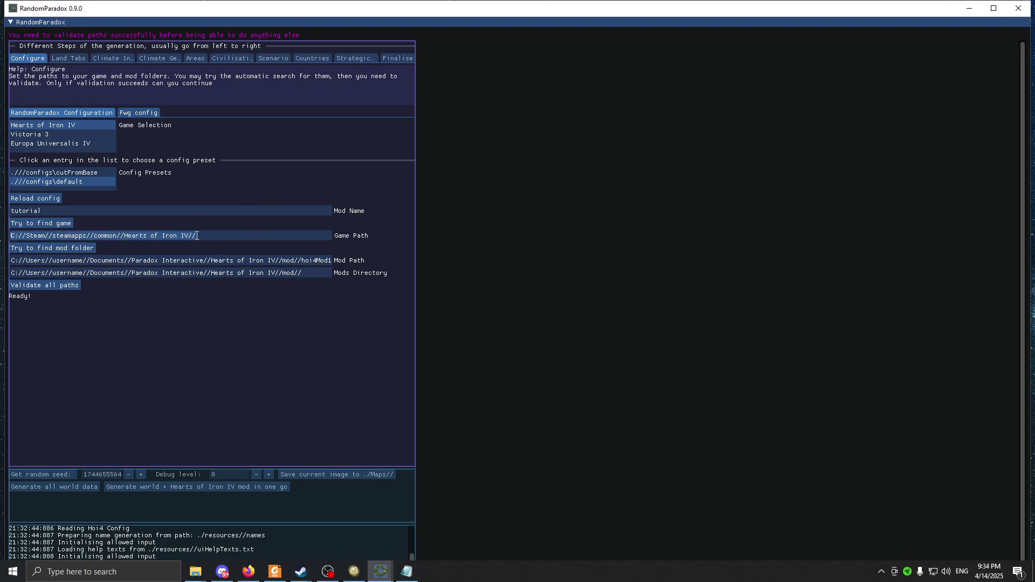
pyautogui.write('D://Games//steamapps//common//Hearts of Iron IV//')
pyautogui.moveTo(196, 233); pyautogui.dragTo(112, 236)
pyautogui.click(14, 233)
pyautogui.click(205, 233)
pyautogui.click(175, 236)
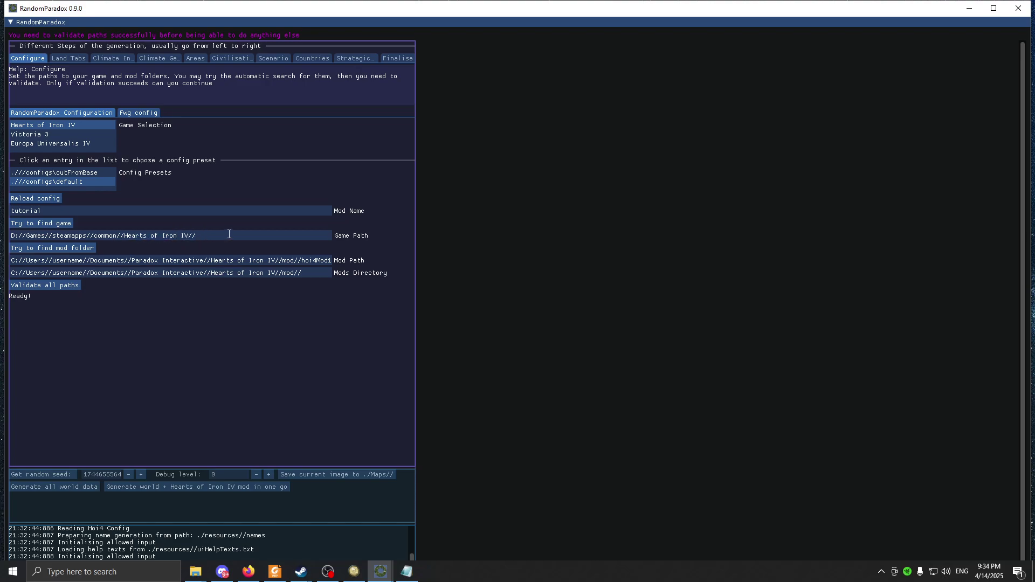
pyautogui.click(198, 235)
pyautogui.moveTo(202, 241); pyautogui.dragTo(123, 237)
pyautogui.click(90, 237)
pyautogui.moveTo(56, 234); pyautogui.dragTo(142, 235)
pyautogui.click(226, 236)
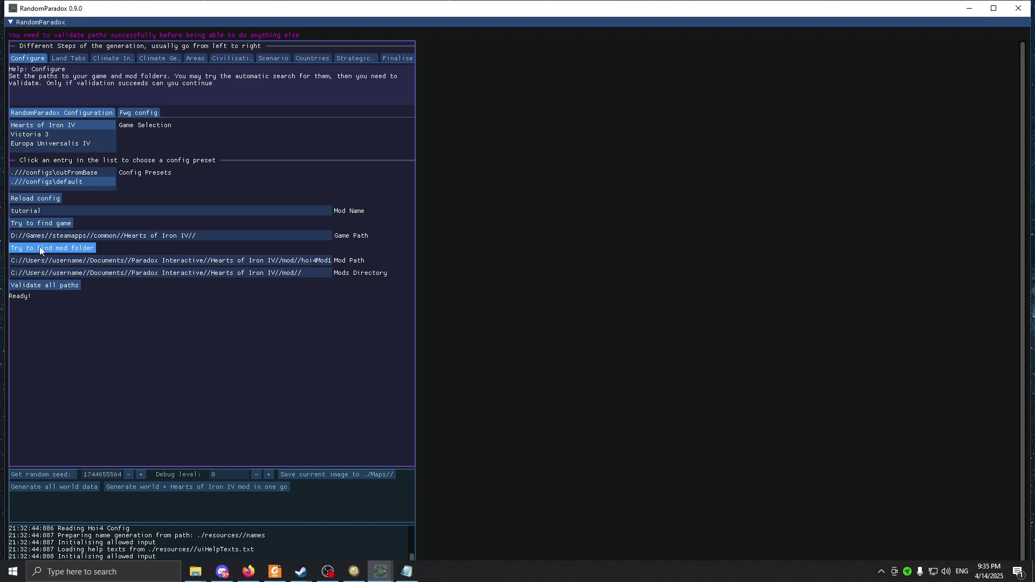
# - Automatically locate the mod folder and validate all configured paths
pyautogui.click(75, 249)
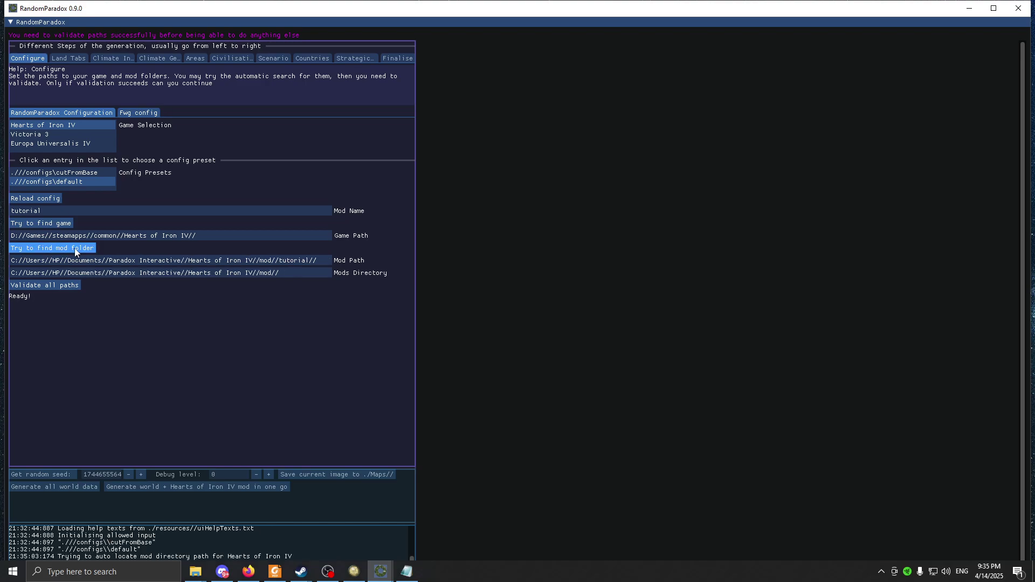
pyautogui.click(56, 286)
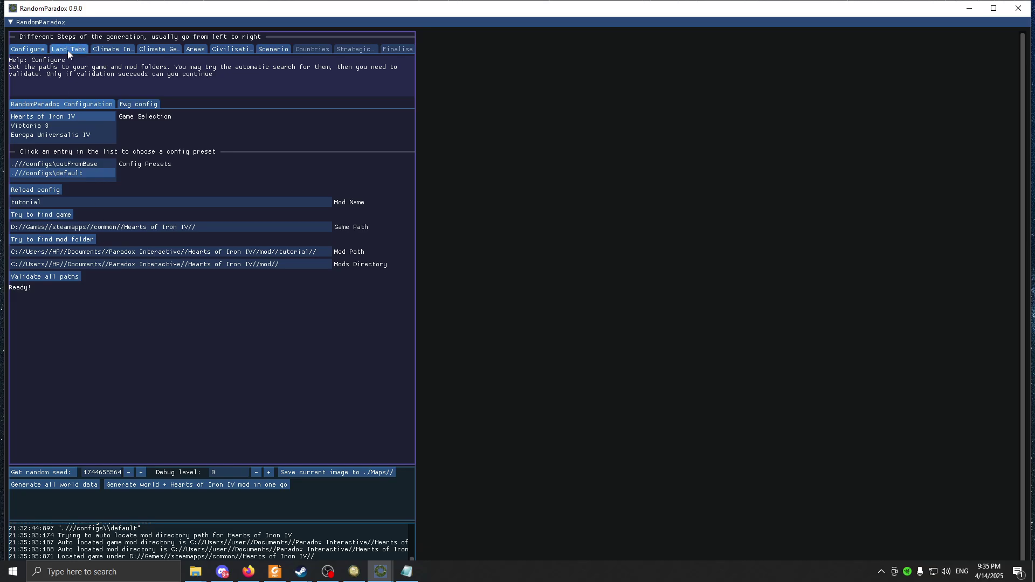
# - Review the map width and height in the Fwg configuration, and return to the RandomParadox configuration
pyautogui.click(137, 105)
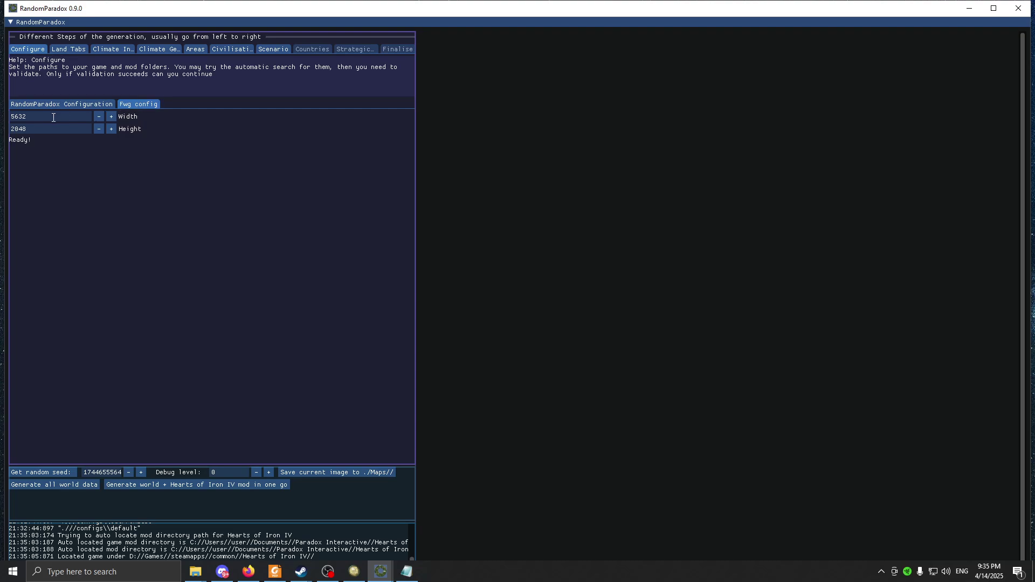
pyautogui.click(19, 117)
pyautogui.click(31, 121)
pyautogui.click(25, 129)
pyautogui.click(52, 119)
pyautogui.click(61, 103)
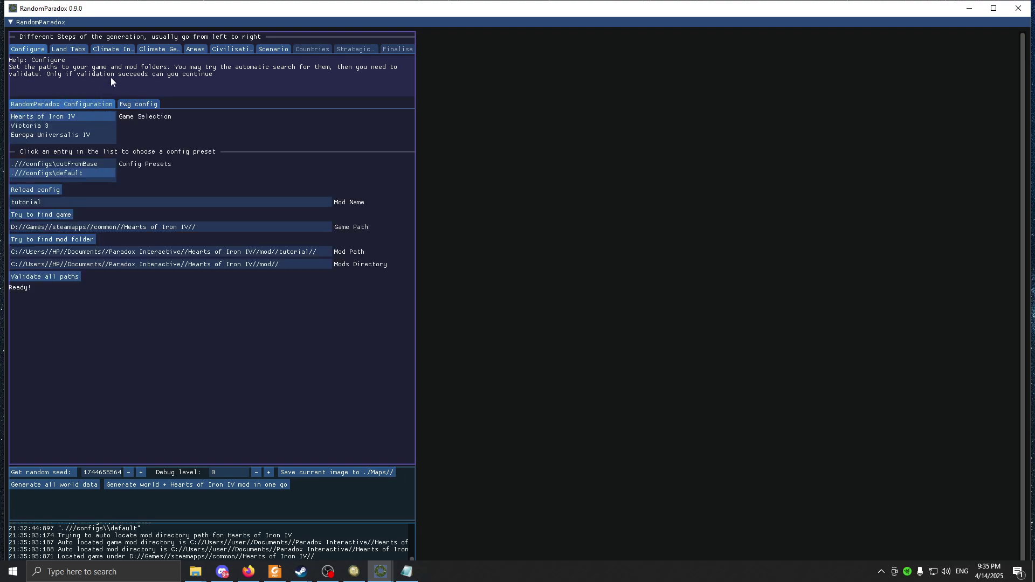
# - Enable classification of the land input in the land settings
pyautogui.click(68, 49)
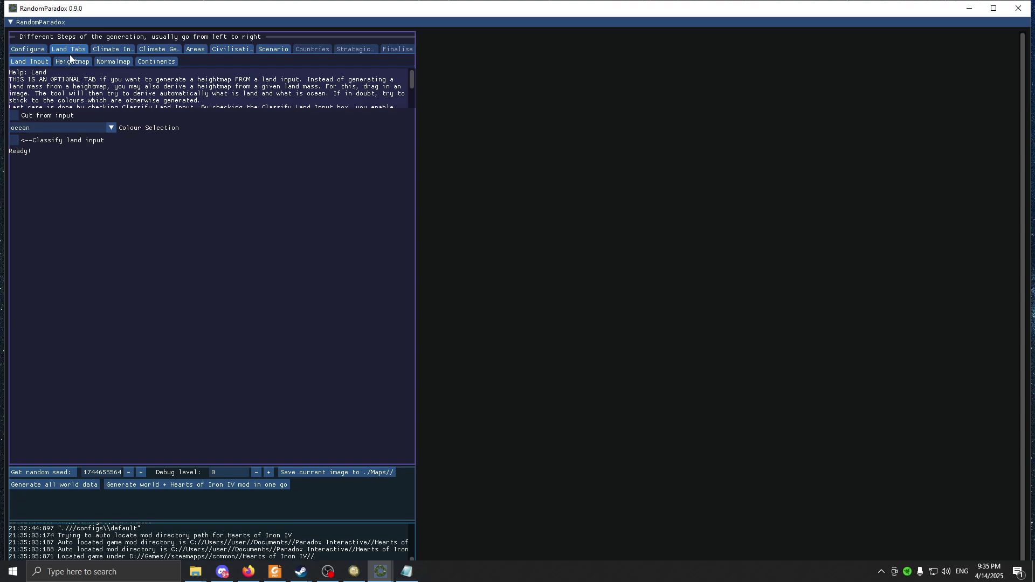
pyautogui.click(33, 63)
pyautogui.click(13, 143)
# - Load the coloured map image from File Explorer as land input and analyze its colours
pyautogui.moveTo(191, 579)
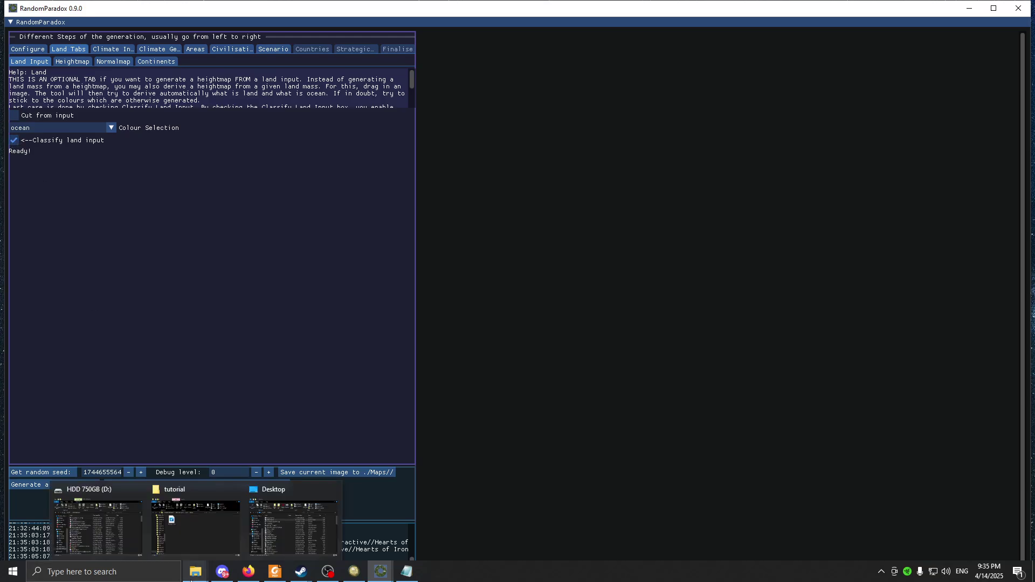
pyautogui.moveTo(121, 539)
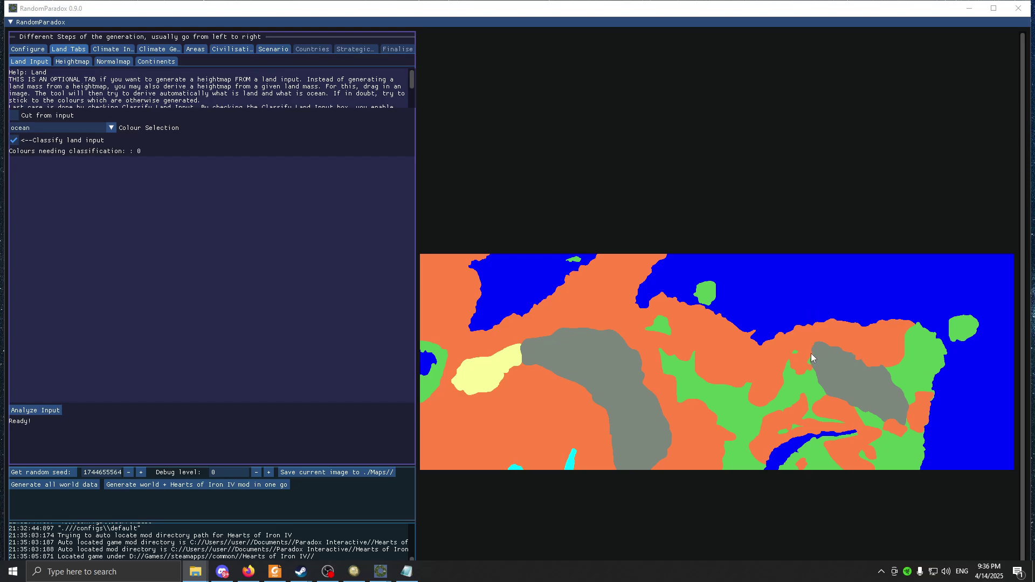
pyautogui.click(41, 412)
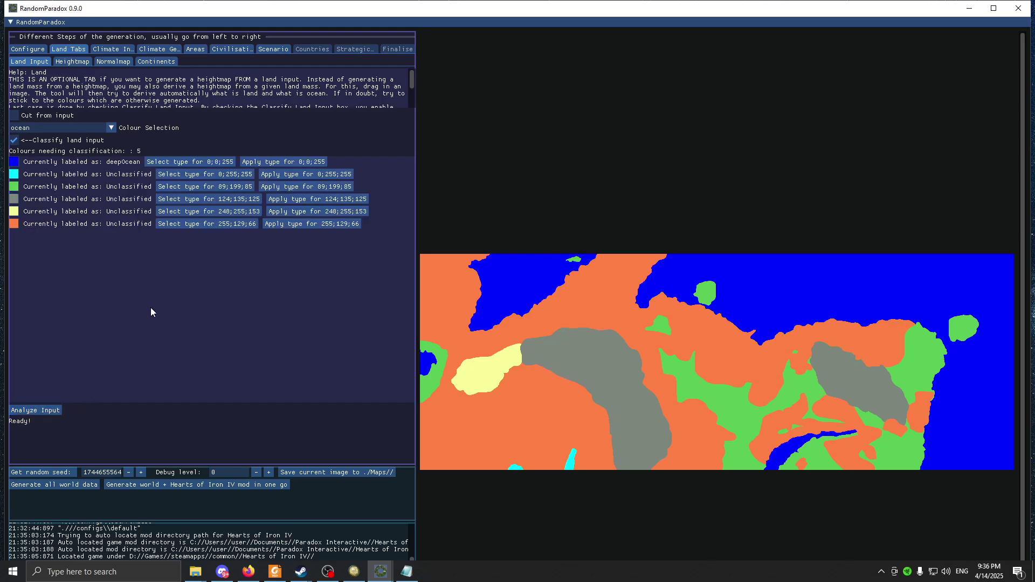
# - Classify the blue colour (0;0;255) as ocean and the cyan colour (0;255;255) as lake
pyautogui.click(177, 163)
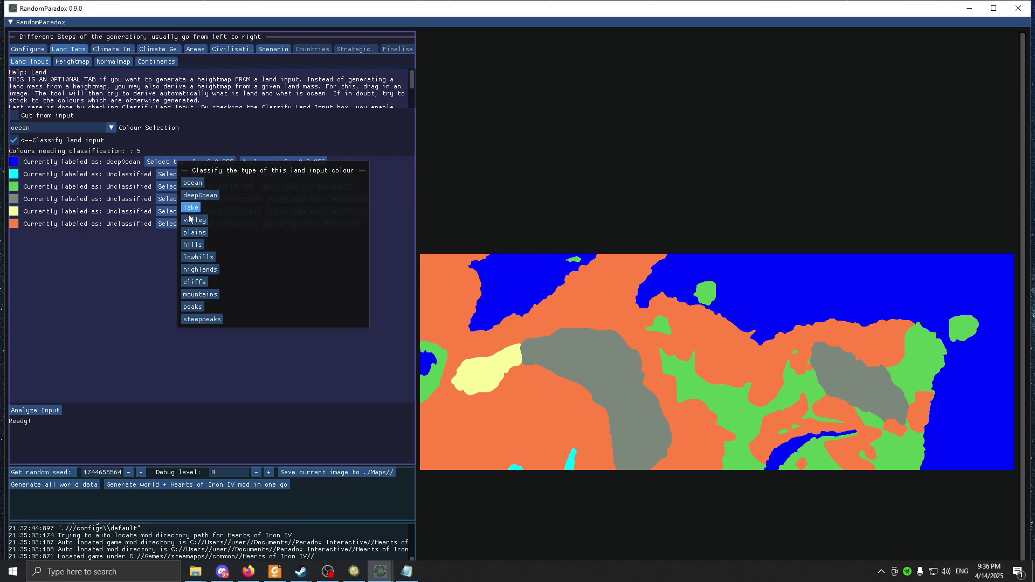
pyautogui.click(198, 188)
pyautogui.click(165, 175)
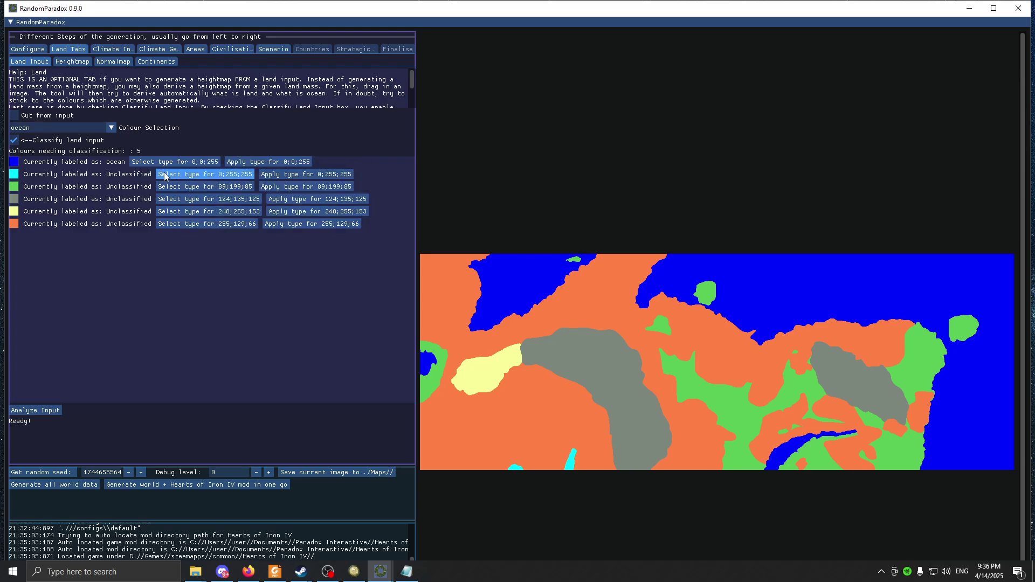
pyautogui.click(168, 174)
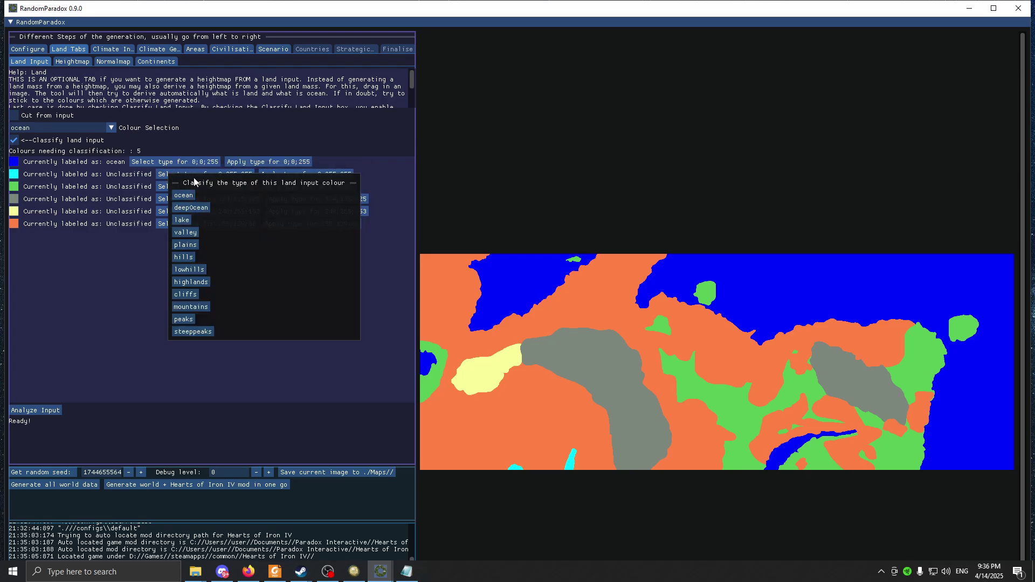
pyautogui.click(182, 220)
pyautogui.click(151, 267)
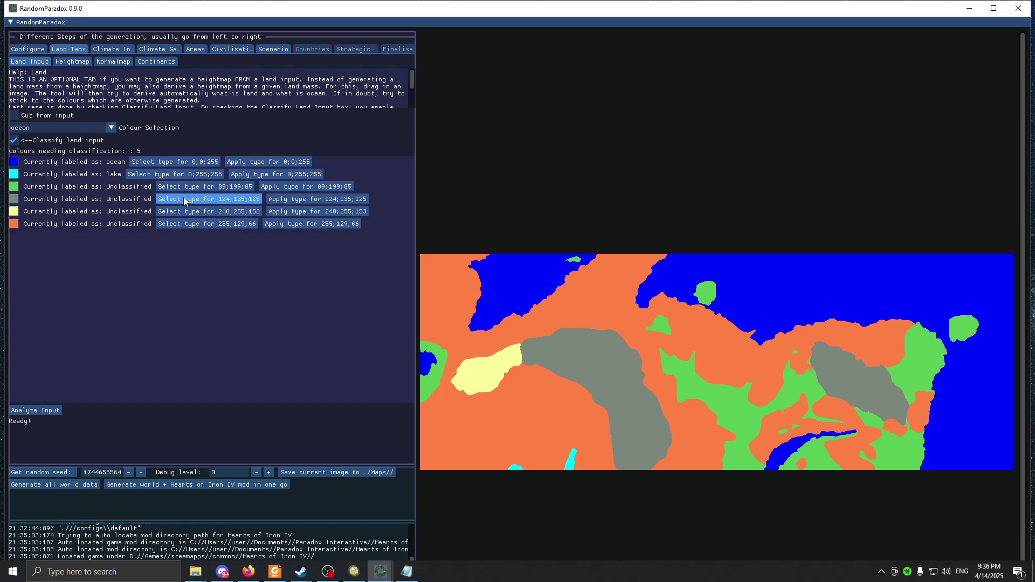
# - Classify the green colour (89;199;85) as plains and the grey colour (124;135;125) as mountains
pyautogui.click(183, 191)
pyautogui.click(206, 259)
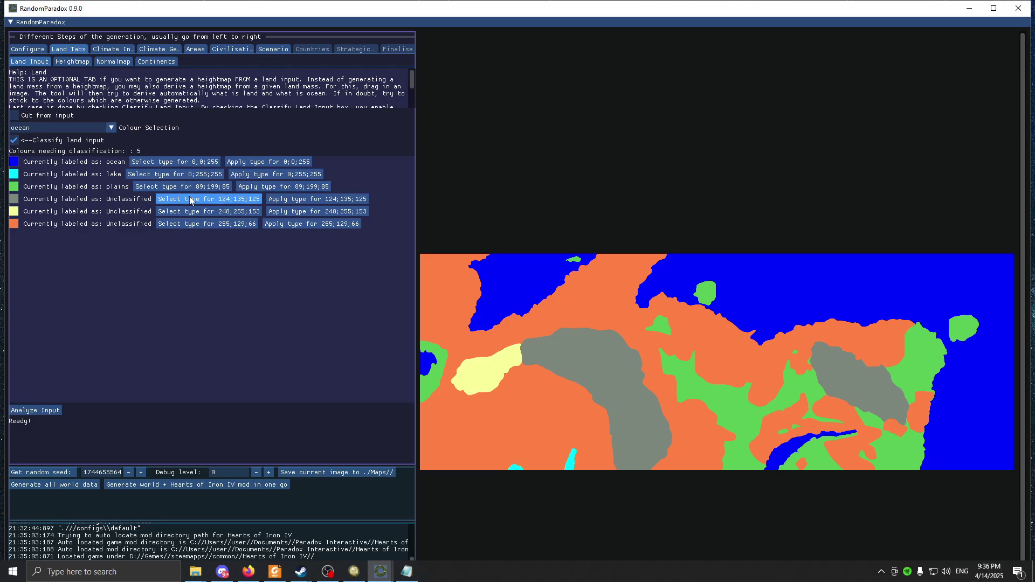
pyautogui.click(190, 199)
pyautogui.click(213, 329)
# - Classify the pale yellow colour as hills and the orange colour (255;129;66) as plains
pyautogui.click(185, 212)
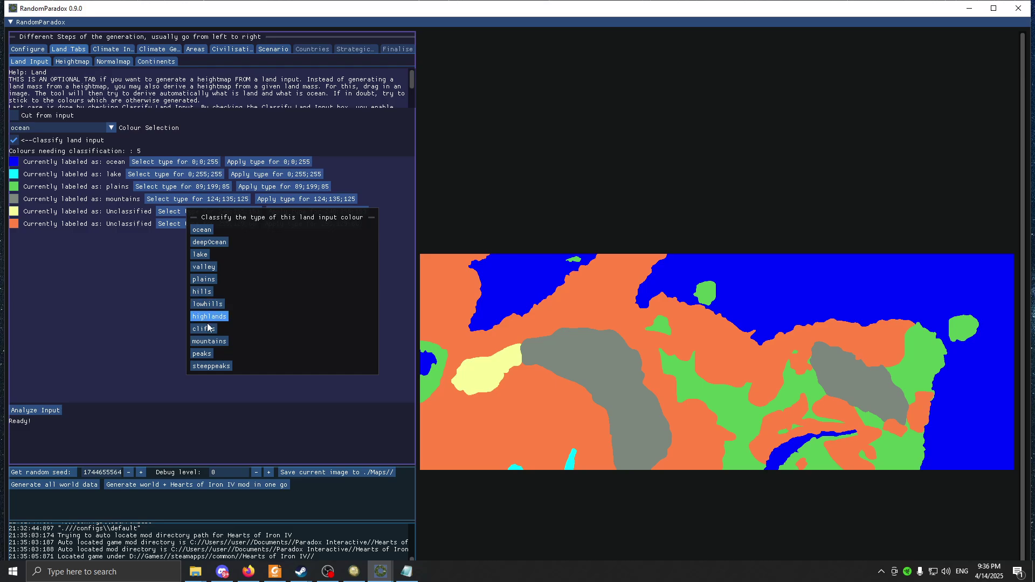
pyautogui.click(202, 291)
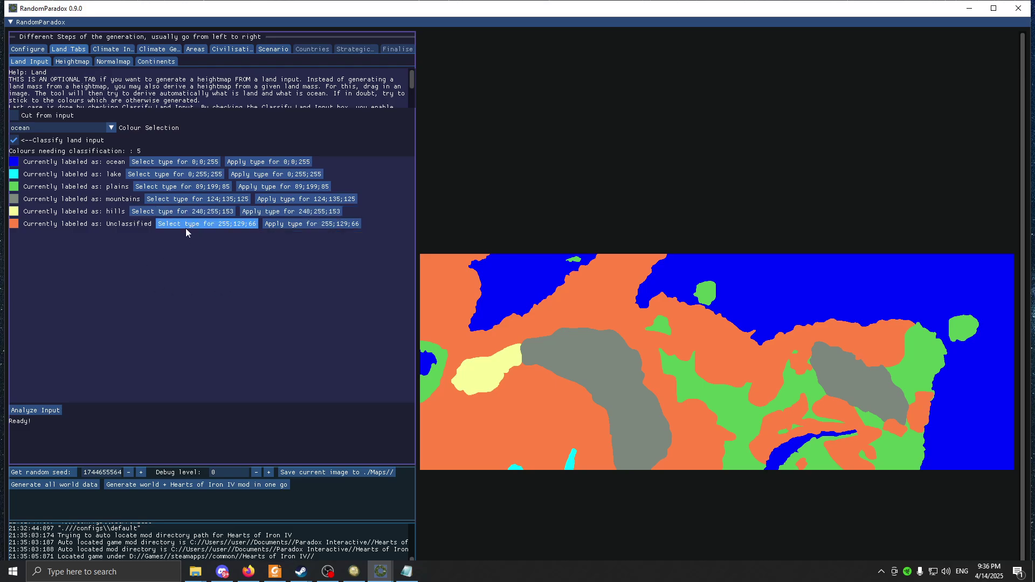
pyautogui.click(185, 225)
pyautogui.click(203, 300)
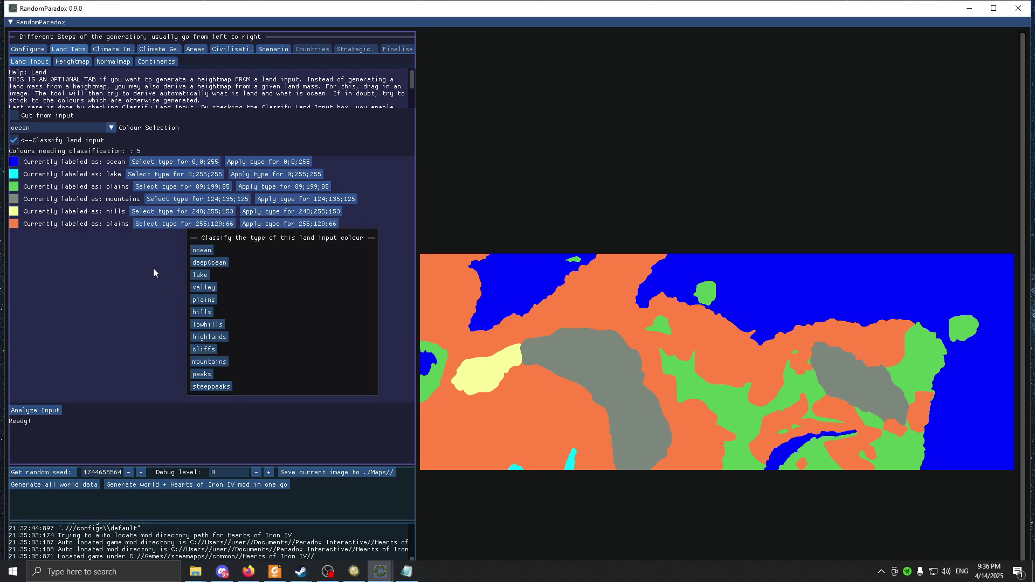
# - Apply the assigned land types to all six map colours and open the heightmap settings
pyautogui.click(286, 224)
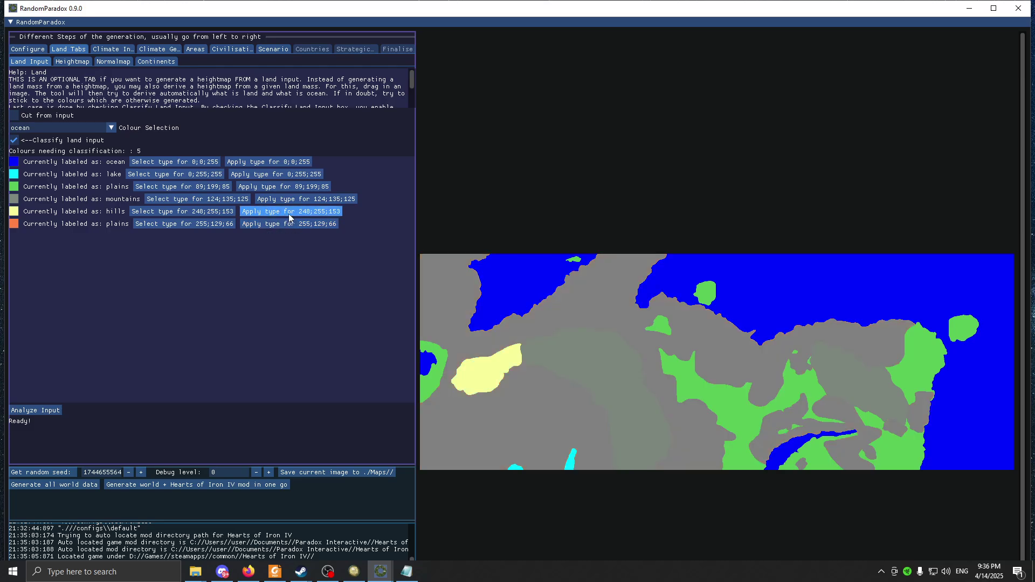
pyautogui.click(289, 212)
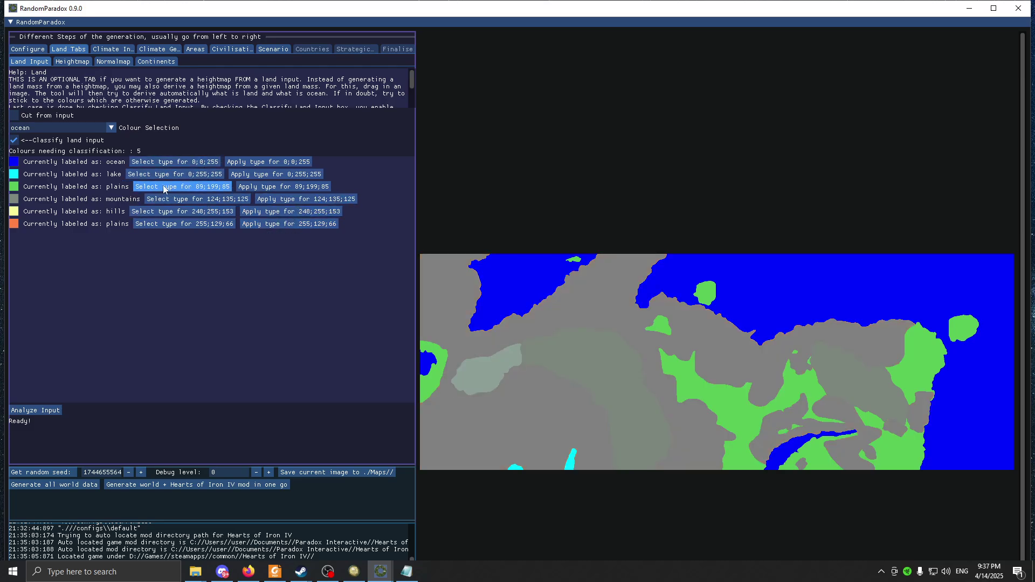
pyautogui.click(293, 200)
pyautogui.click(292, 187)
pyautogui.click(283, 174)
pyautogui.click(280, 163)
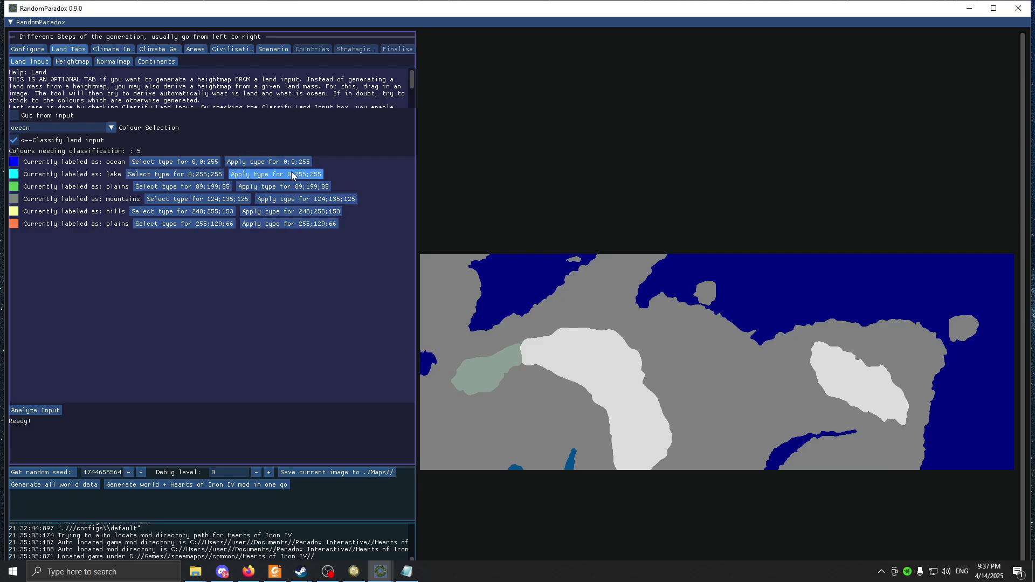
pyautogui.click(72, 62)
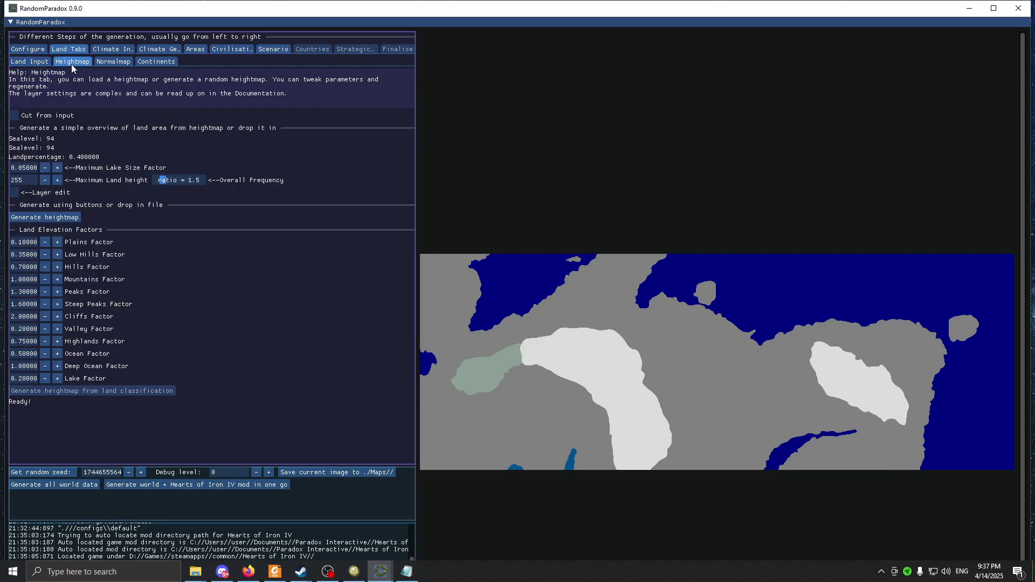
# - Reapply the assigned land types to the colours of the land input image and analyze the input
pyautogui.click(39, 62)
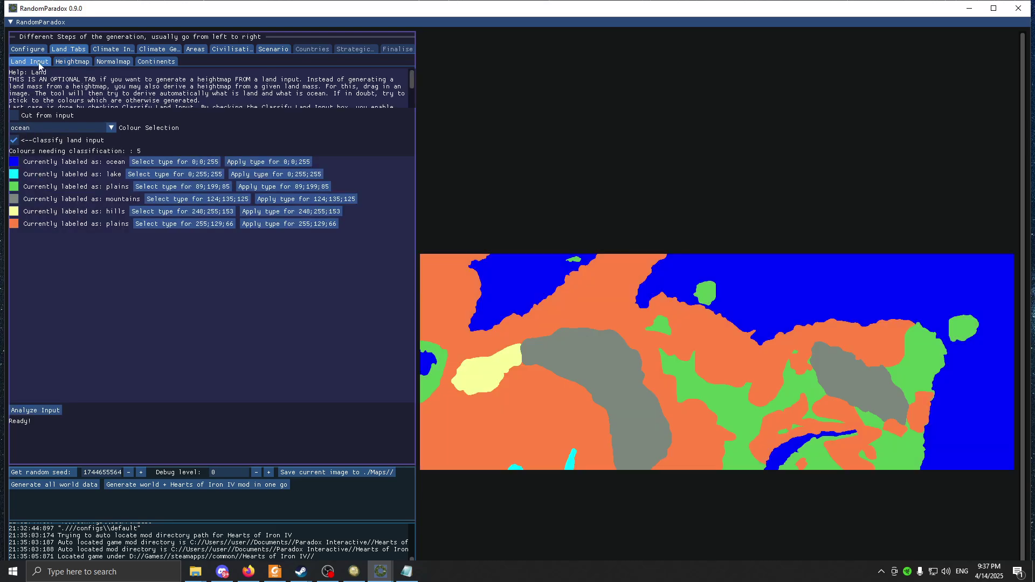
pyautogui.click(265, 162)
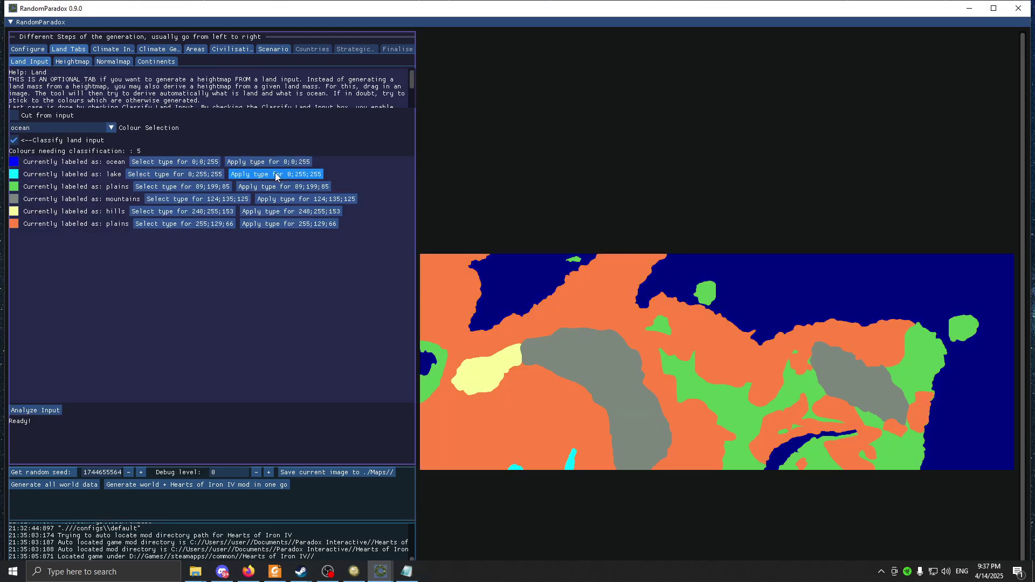
pyautogui.click(278, 175)
pyautogui.click(290, 200)
pyautogui.click(295, 211)
pyautogui.click(290, 225)
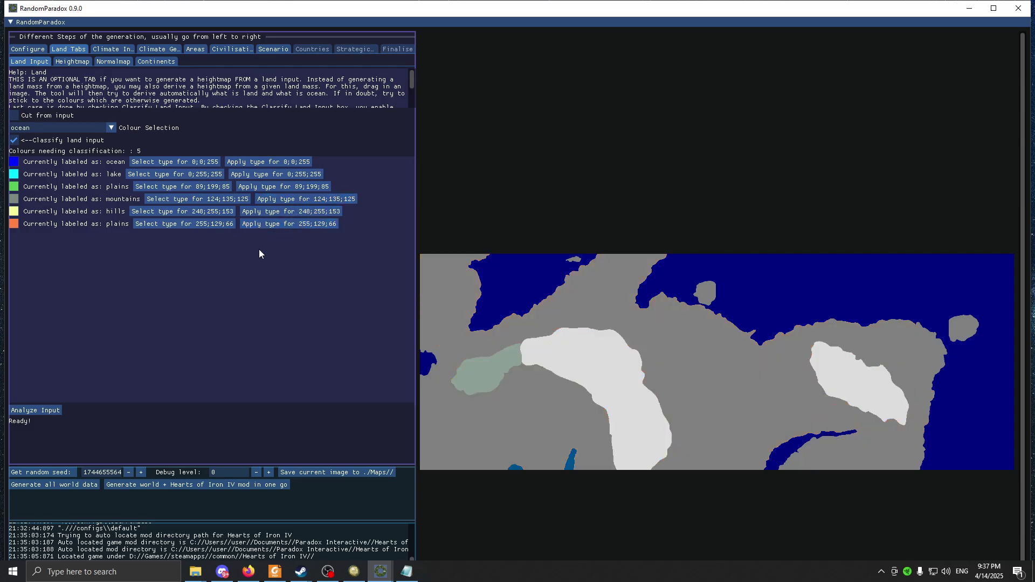
pyautogui.click(41, 412)
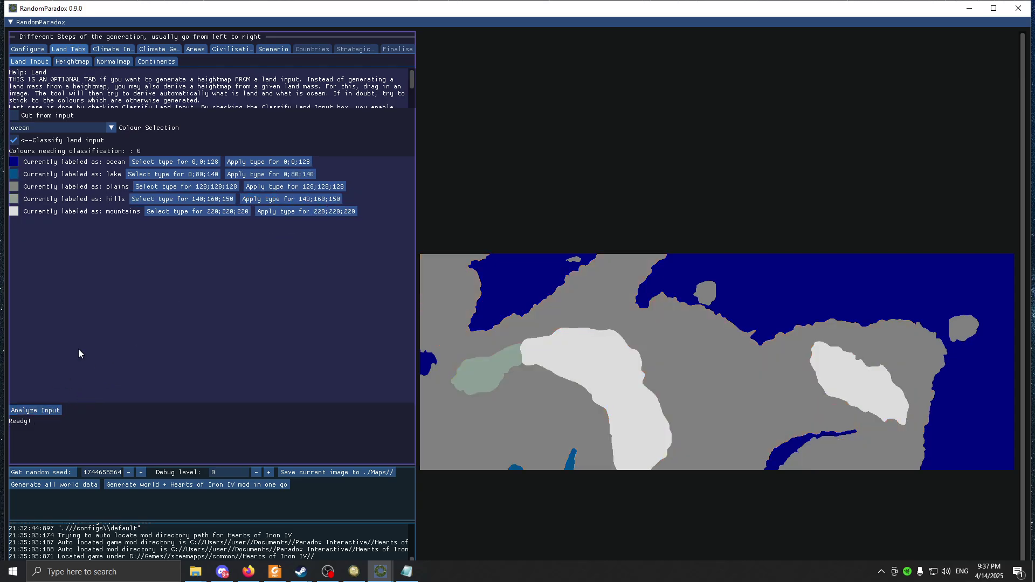
# - Generate the heightmap from the land classification and review the resulting normal map and continents
pyautogui.click(76, 63)
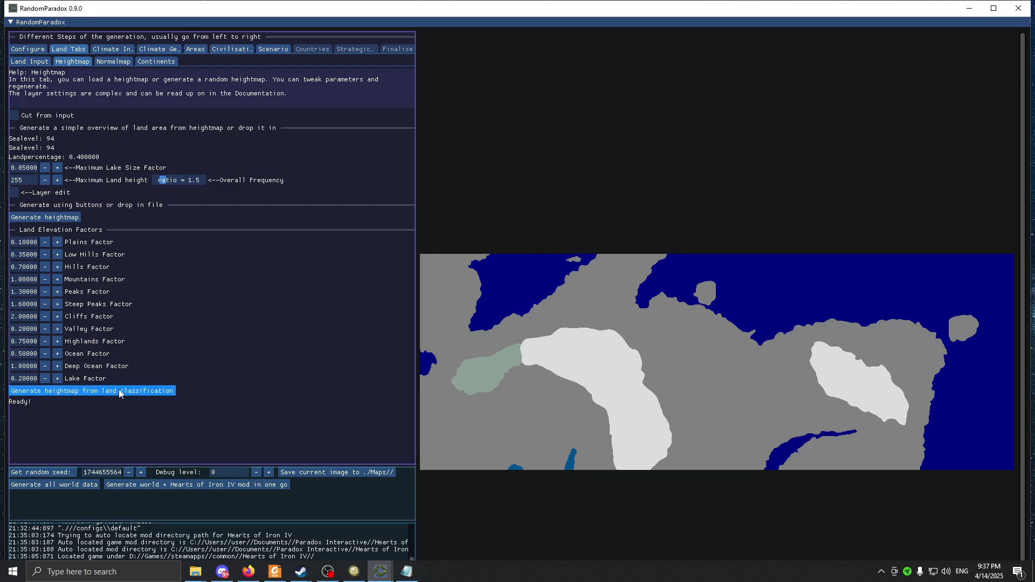
pyautogui.click(136, 387)
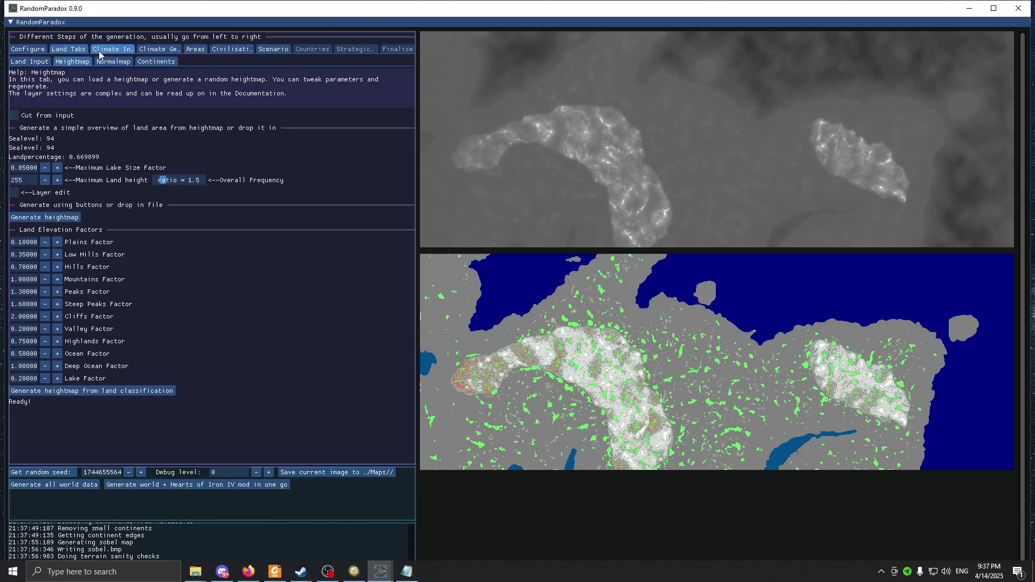
pyautogui.click(109, 63)
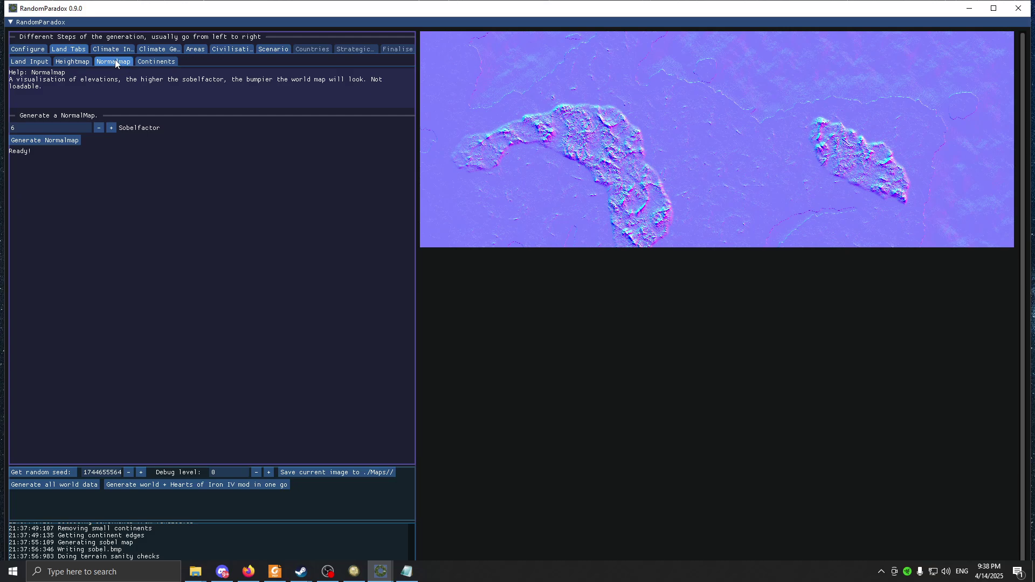
pyautogui.click(81, 62)
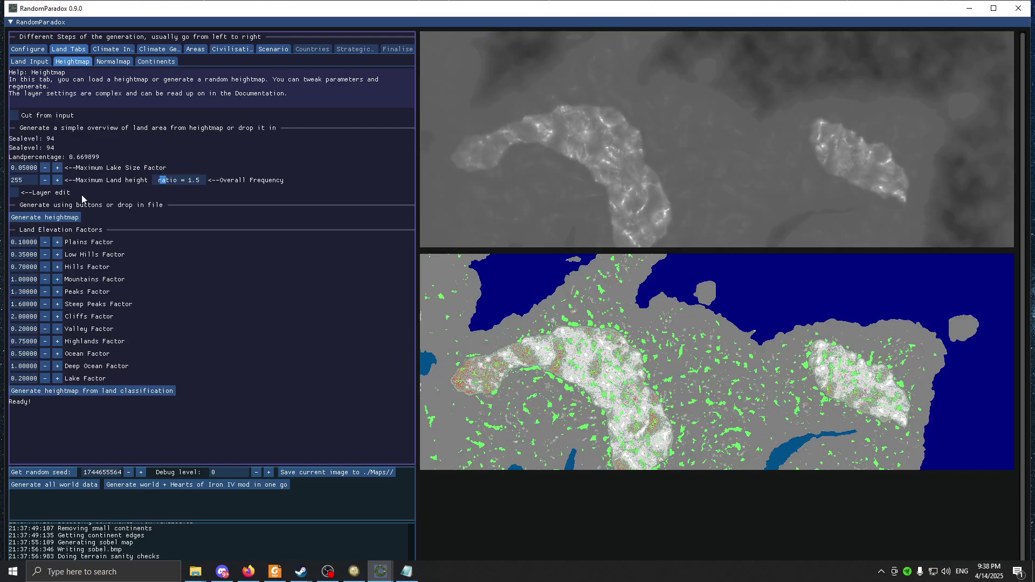
pyautogui.click(121, 62)
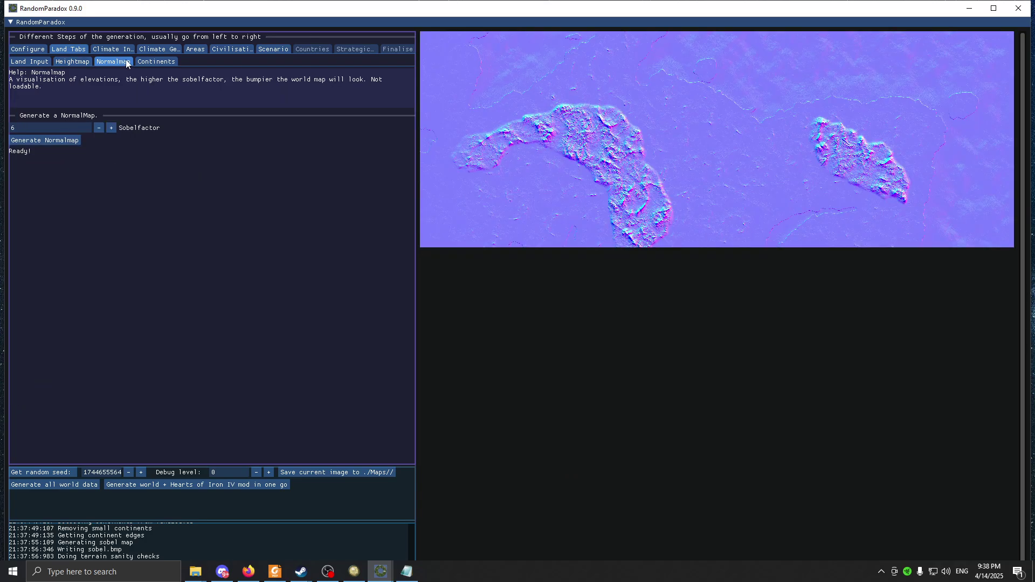
pyautogui.click(144, 62)
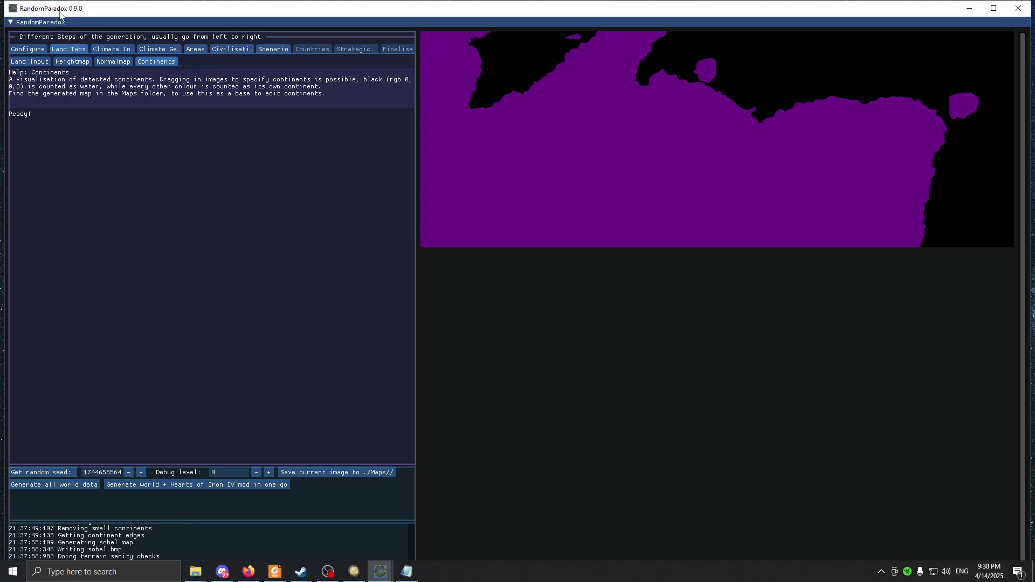
# - Classify the blue (0;0;255) and cyan (0;255;255) colours of the climate input as water
pyautogui.click(117, 50)
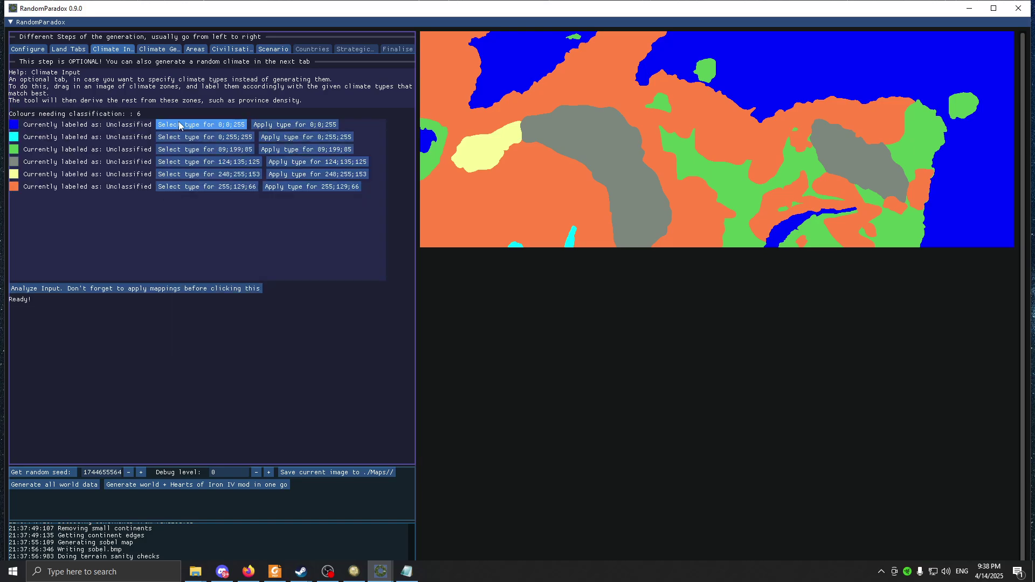
pyautogui.click(180, 126)
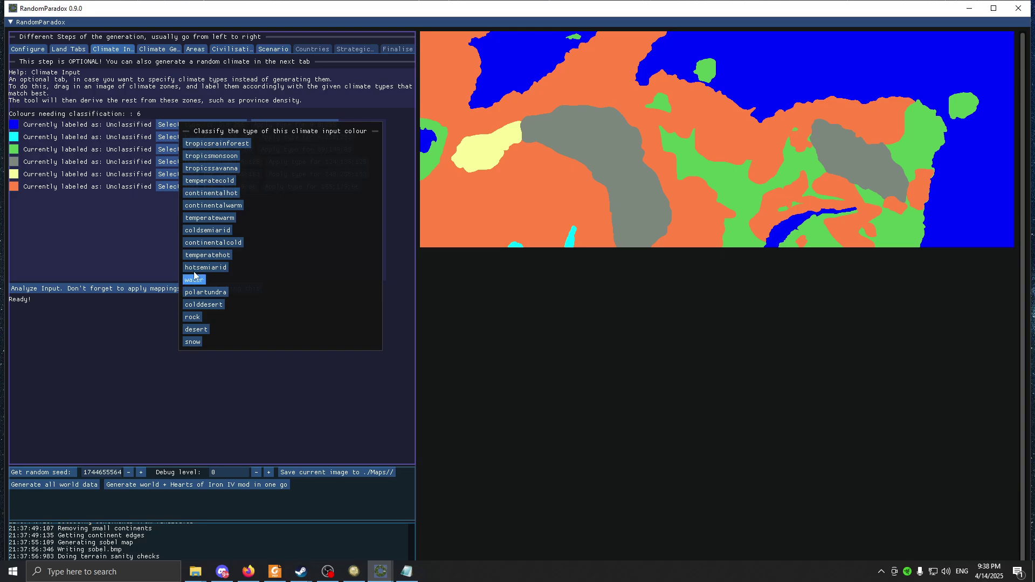
pyautogui.click(192, 279)
pyautogui.click(168, 138)
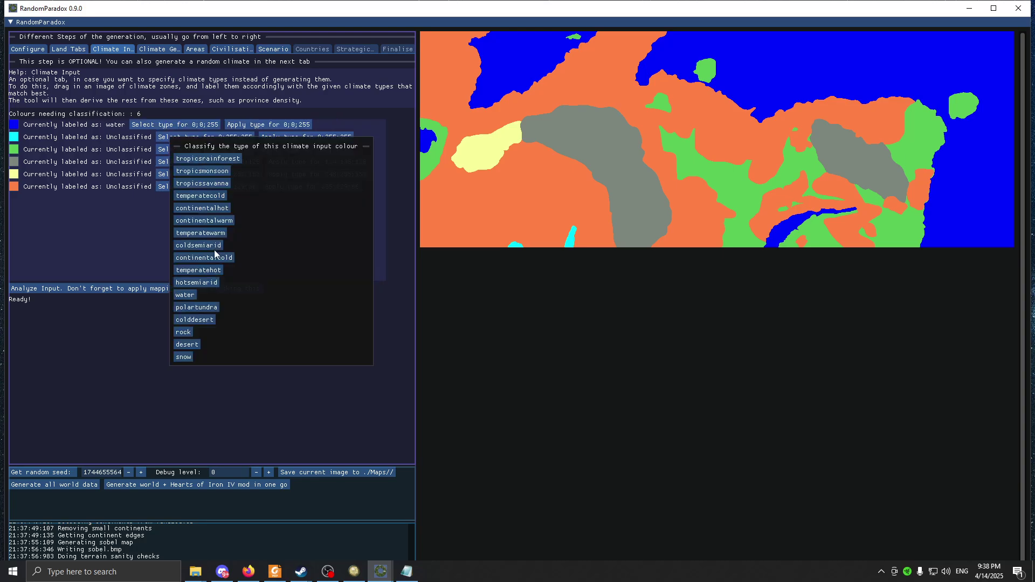
pyautogui.click(185, 294)
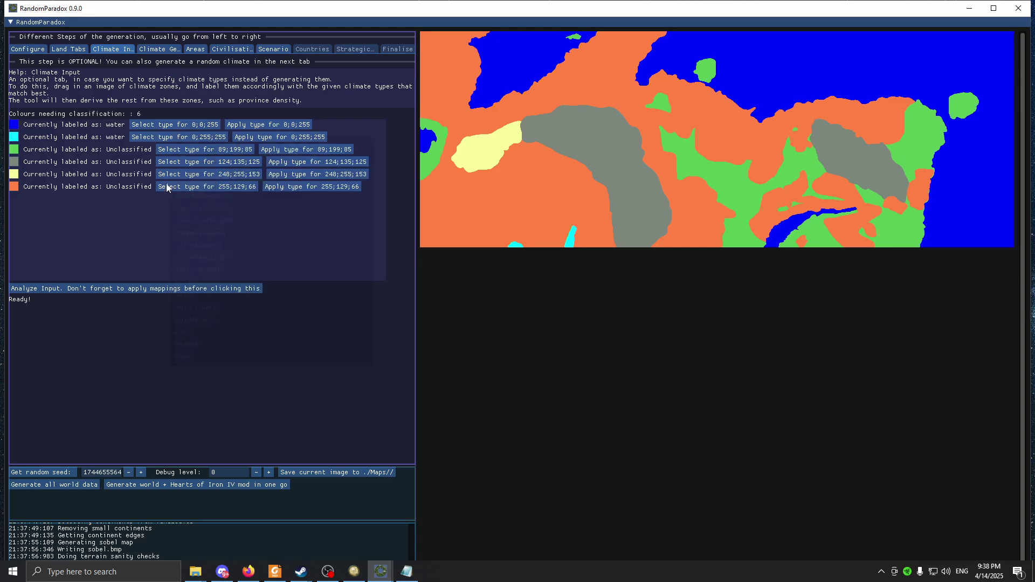
# - Classify the green climate colour (89;199;85) as tropicsrainforest and the grey colour (124;135;125) as snow
pyautogui.click(171, 150)
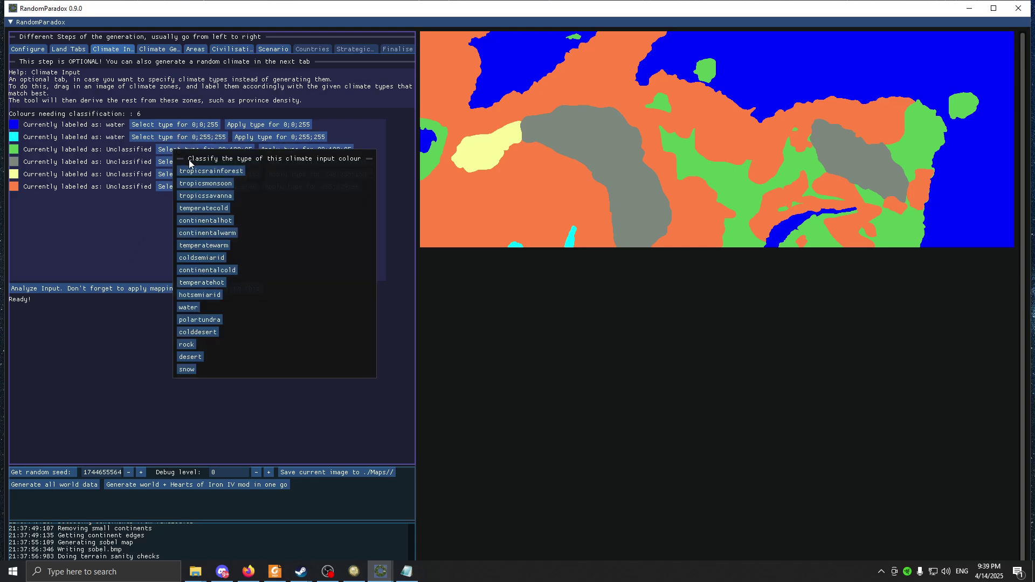
pyautogui.click(183, 171)
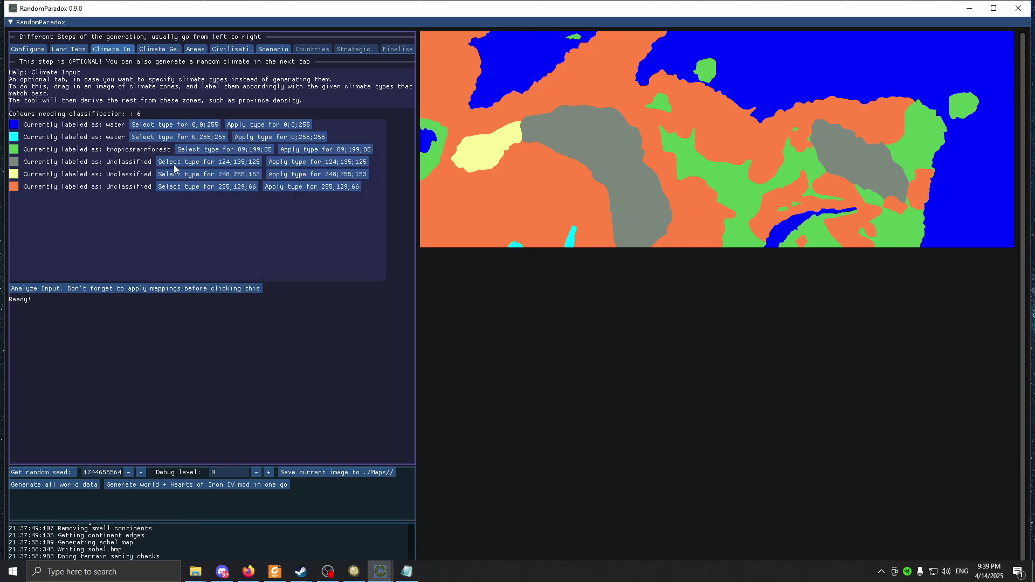
pyautogui.click(175, 164)
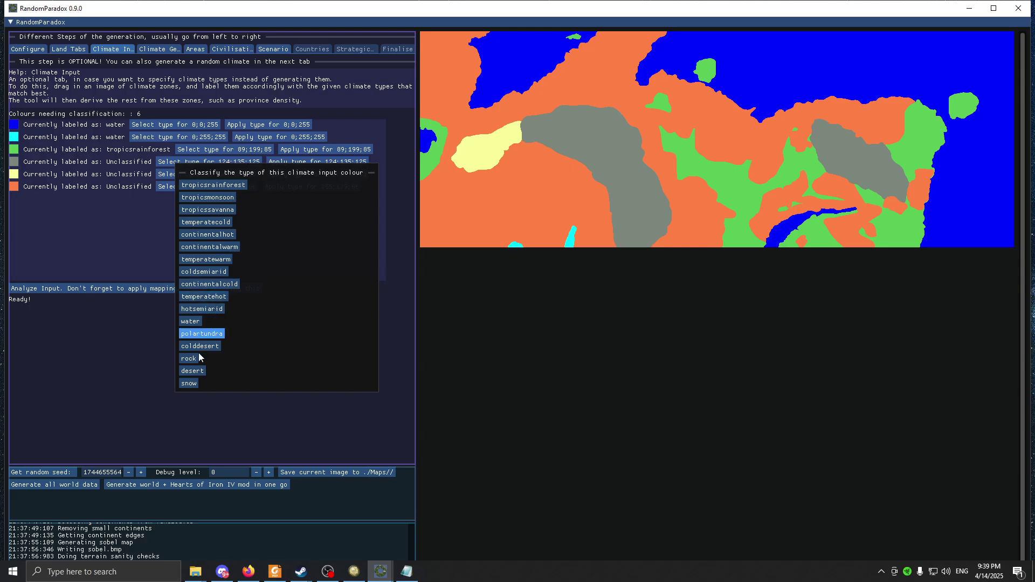
pyautogui.click(189, 383)
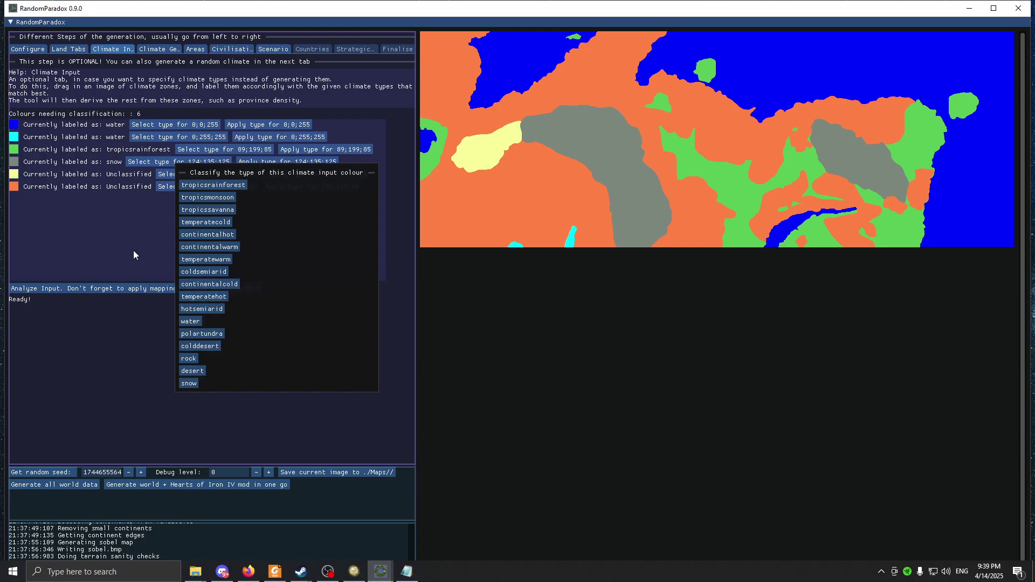
pyautogui.click(139, 253)
# - Classify the pale yellow climate colour as rock and the orange colour (255;129;66) as continentalwarm
pyautogui.click(175, 176)
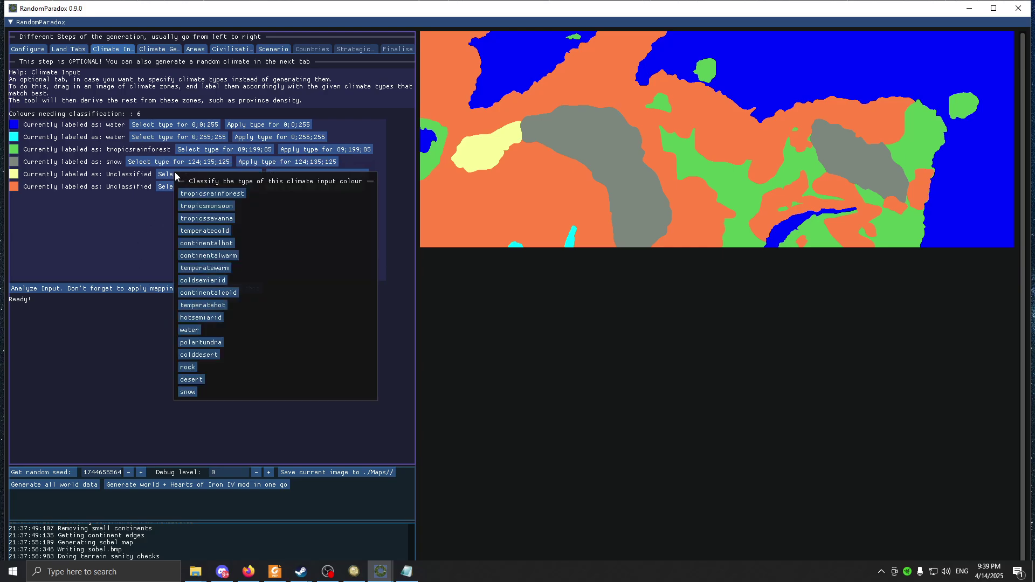
pyautogui.click(190, 368)
pyautogui.click(174, 189)
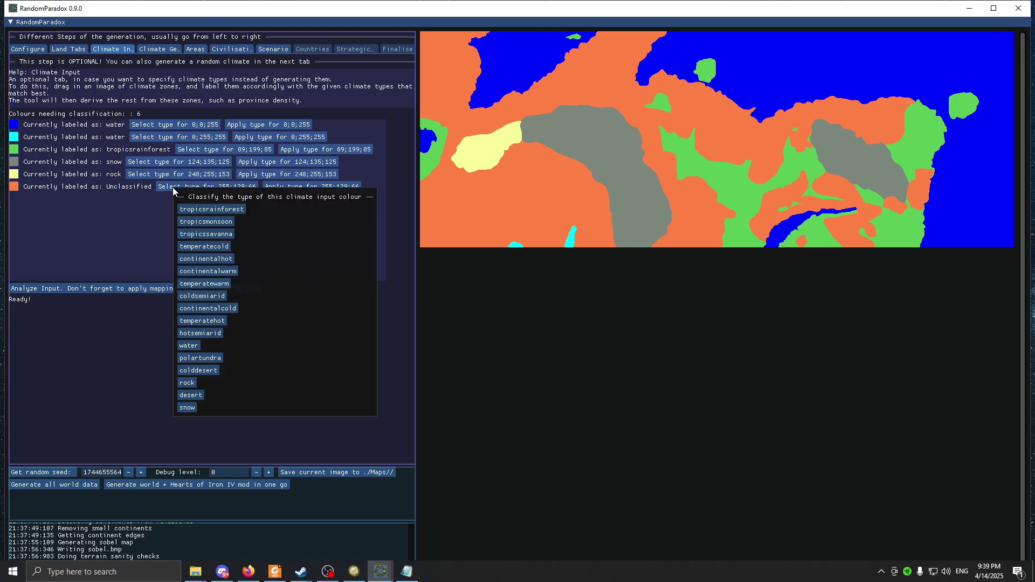
pyautogui.click(215, 270)
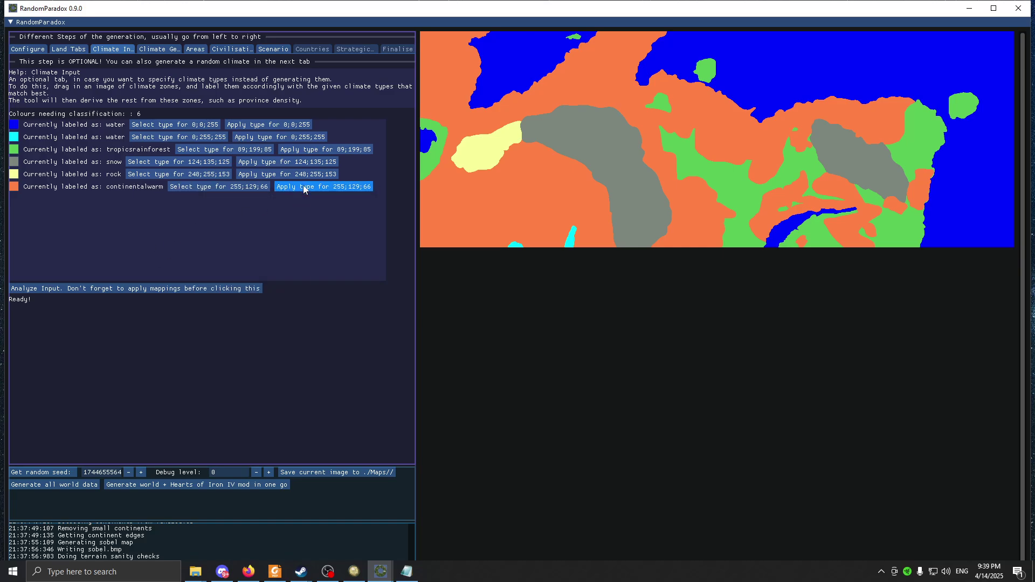
# - Apply the assigned climate types to all six colours and generate the climate from the analyzed labels
pyautogui.click(305, 187)
pyautogui.click(305, 173)
pyautogui.click(306, 161)
pyautogui.click(306, 150)
pyautogui.click(302, 137)
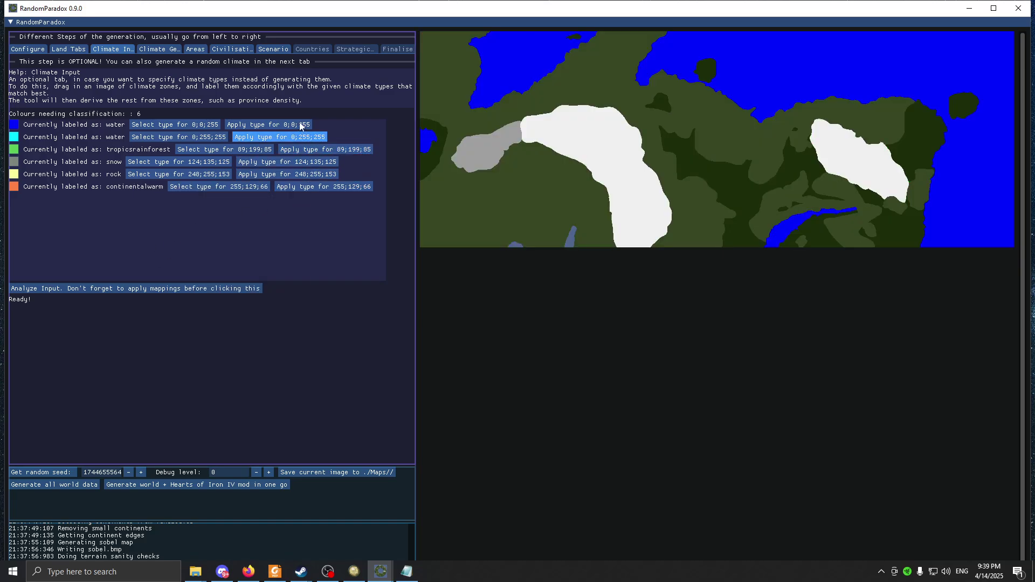
pyautogui.click(300, 125)
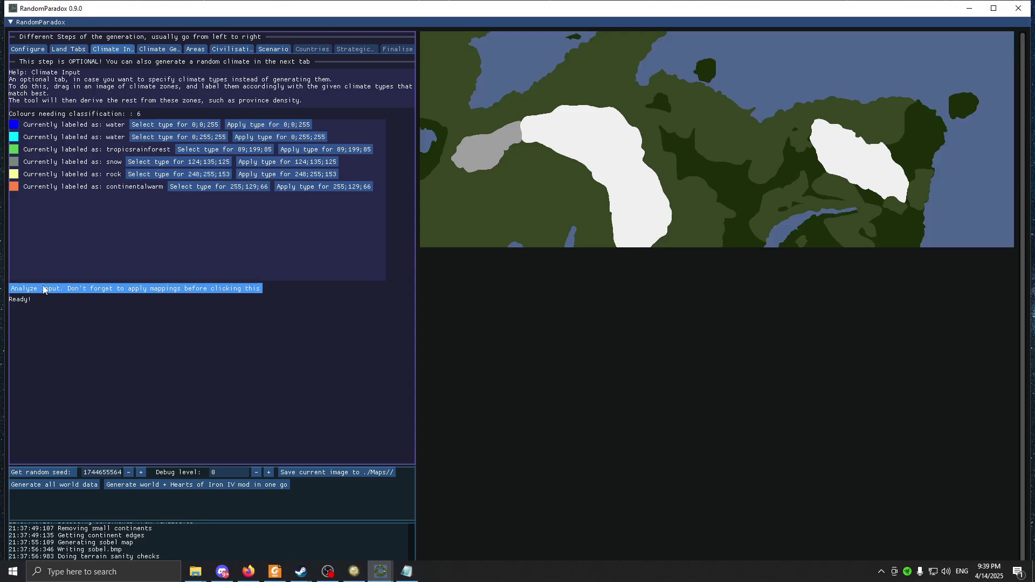
pyautogui.click(67, 289)
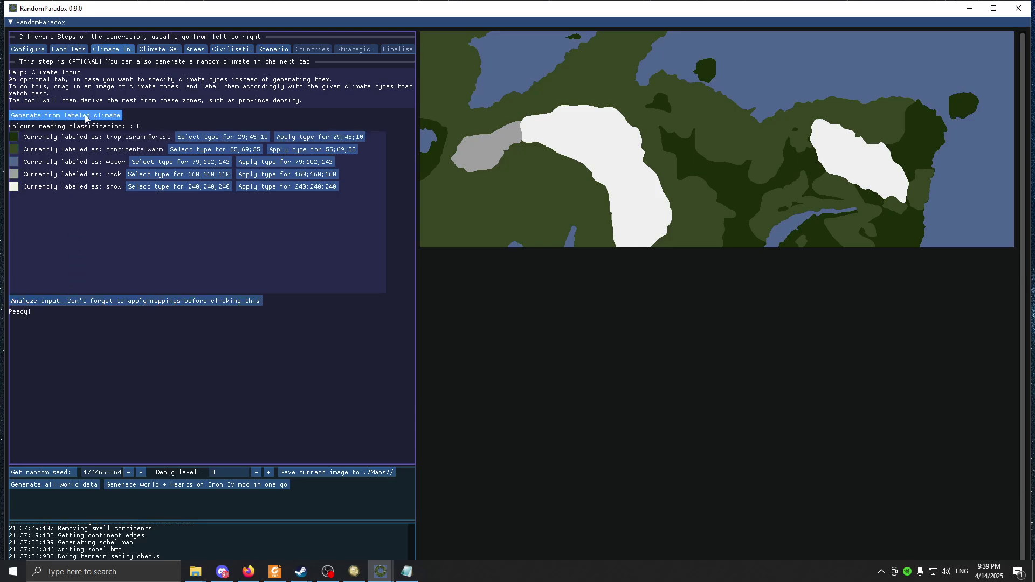
pyautogui.click(105, 117)
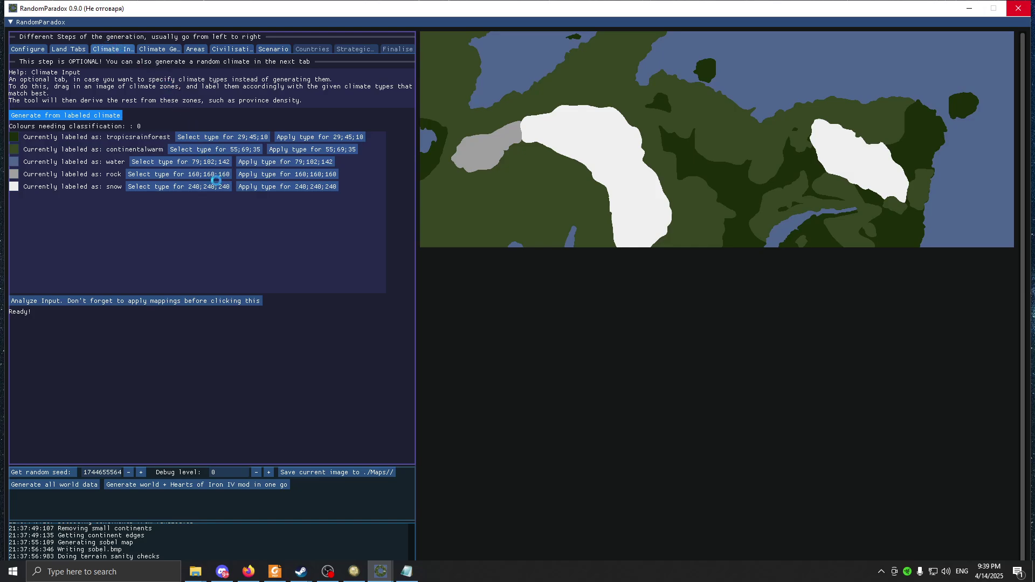
# - Generate the temperature map and the humidity map for the world's climate
pyautogui.click(162, 50)
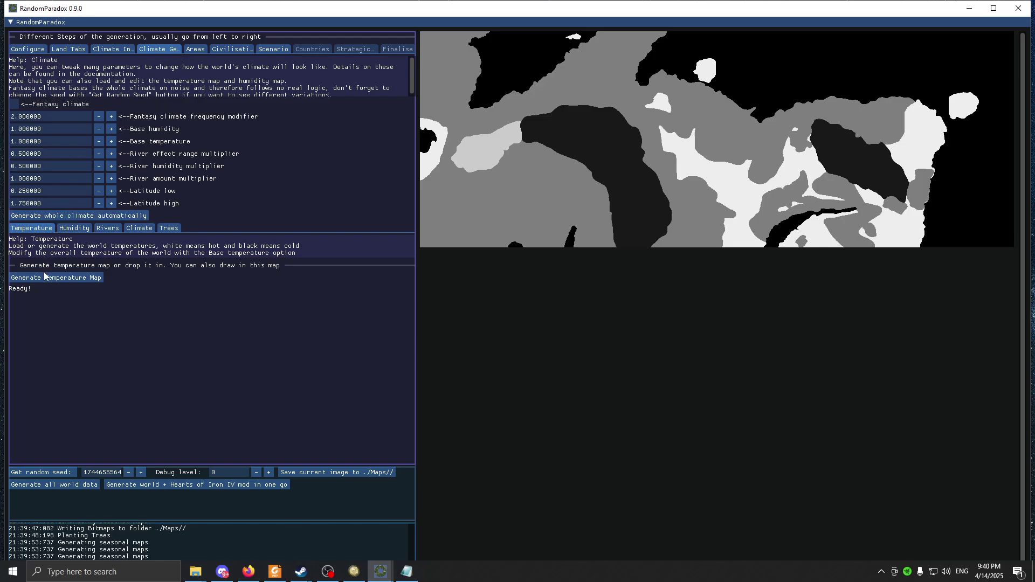
pyautogui.click(64, 230)
pyautogui.click(45, 229)
pyautogui.click(33, 277)
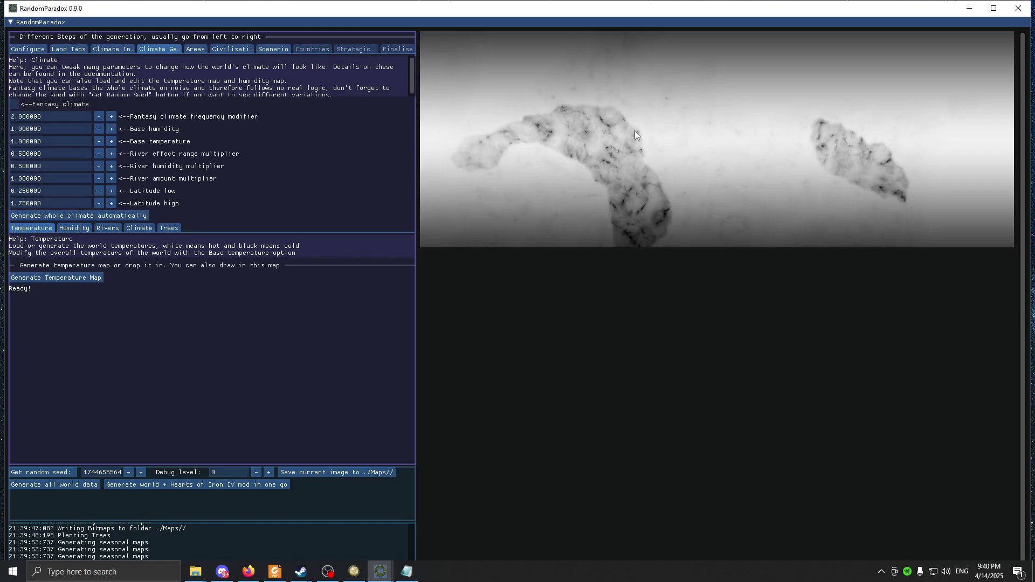
pyautogui.click(77, 228)
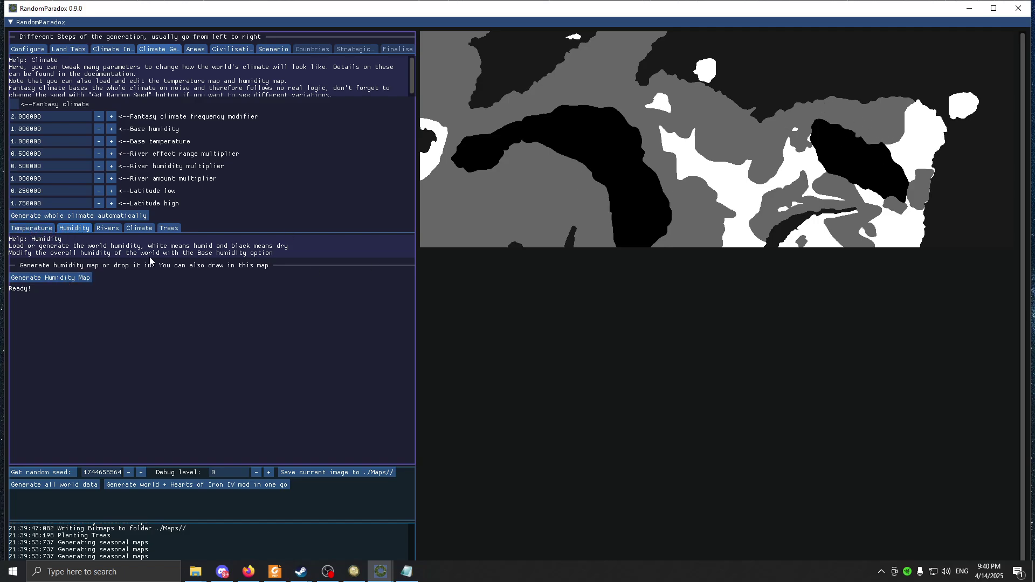
pyautogui.click(50, 277)
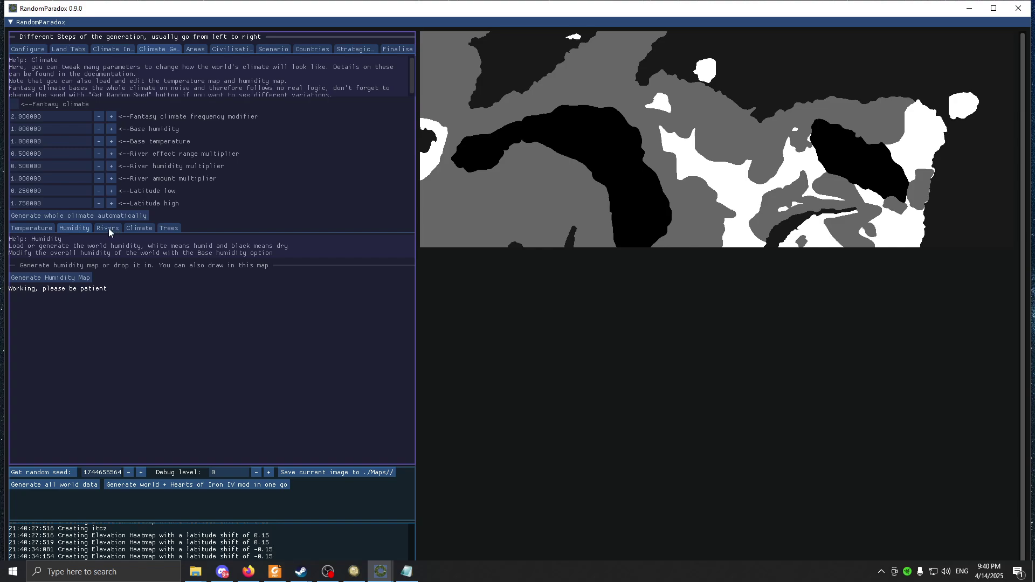
# - Generate the river map with a river amount multiplier of 0 and view the climate map
pyautogui.click(108, 228)
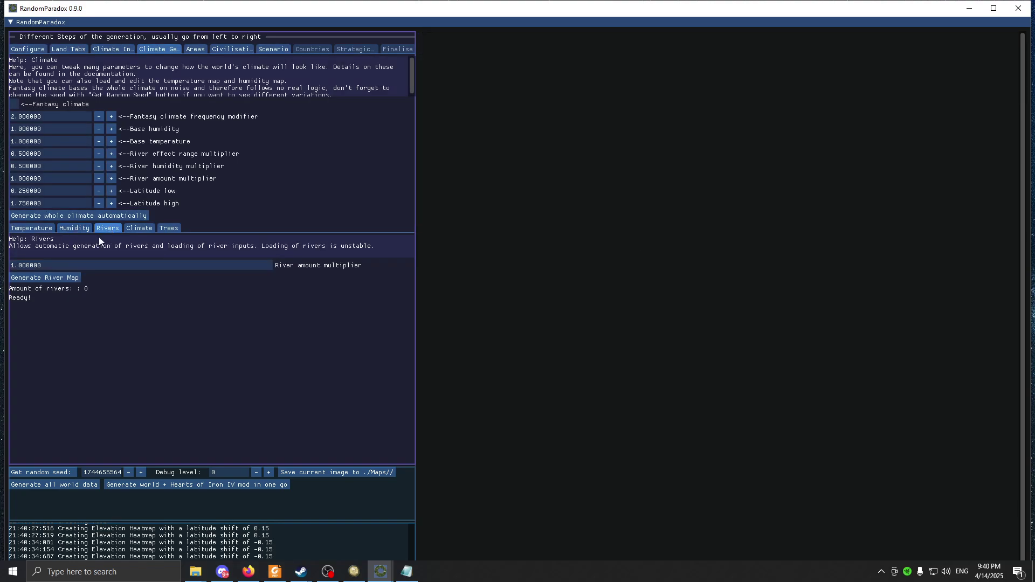
pyautogui.doubleClick(16, 265)
pyautogui.write('0')
pyautogui.click(45, 278)
pyautogui.click(147, 229)
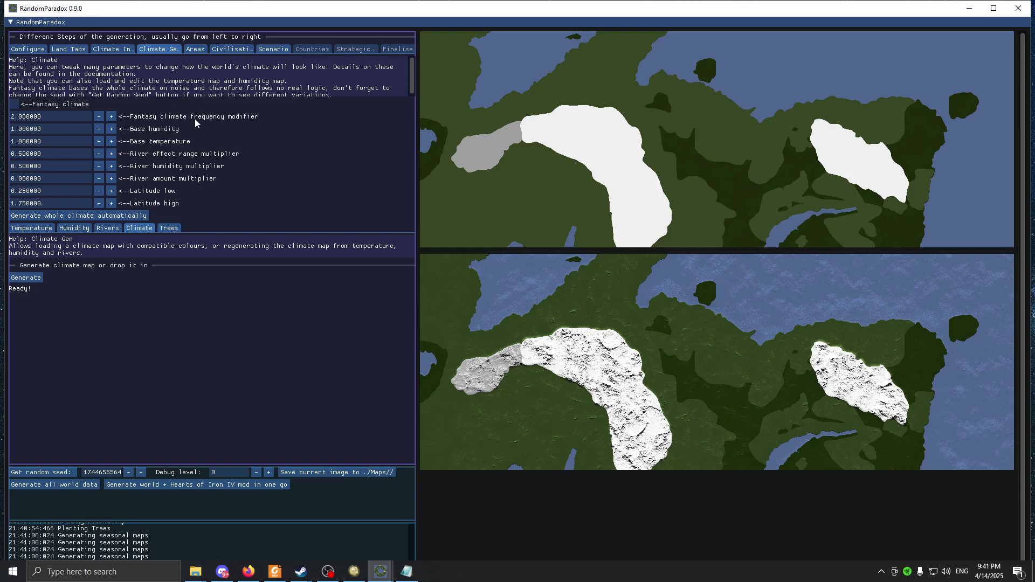
# - View the tree coverage settings, and generate the province and population density map from the climate
pyautogui.click(168, 228)
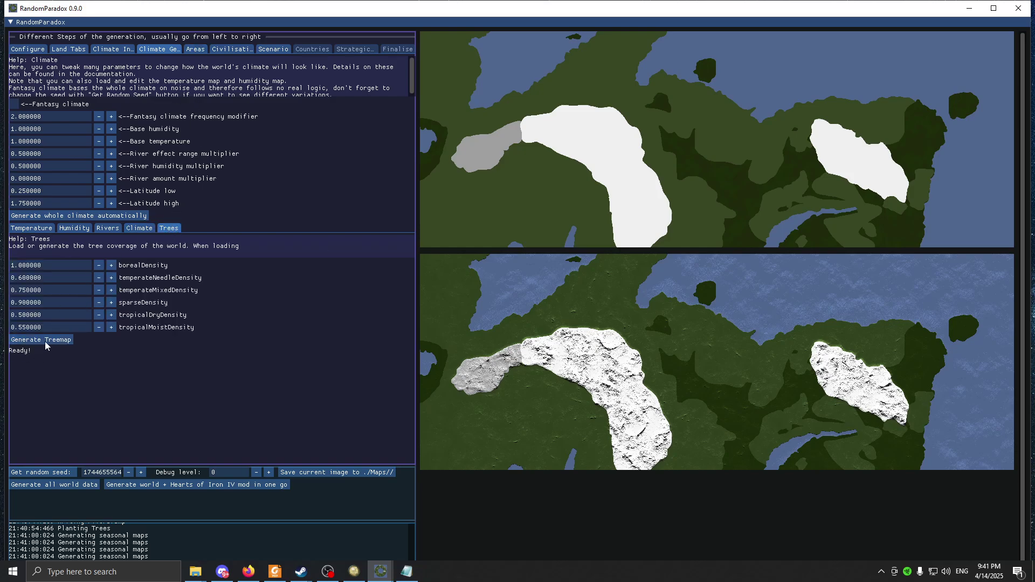
pyautogui.click(195, 50)
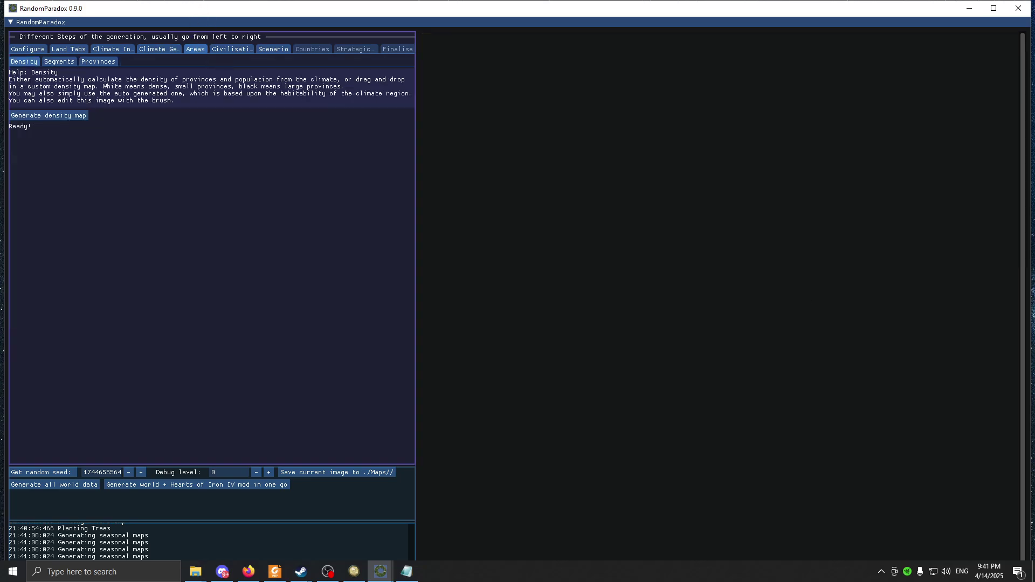
pyautogui.hotkey('alt', 'Tab')
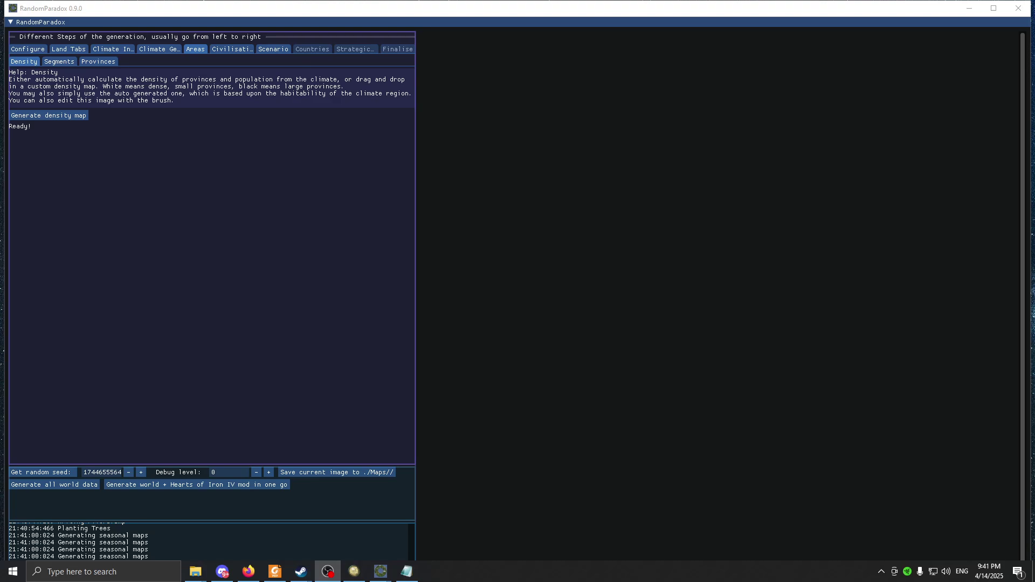
pyautogui.hotkey('alt', 'Tab')
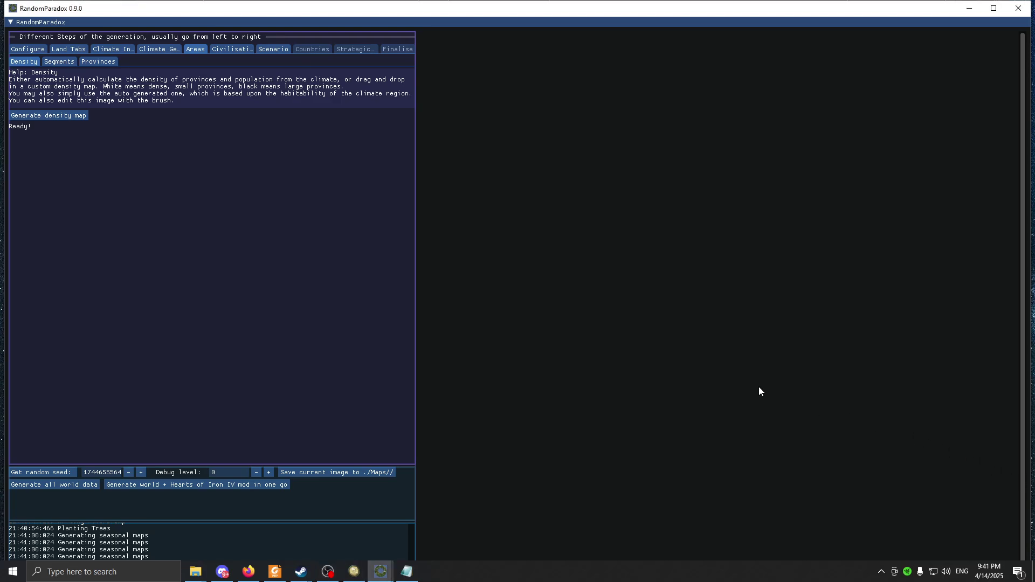
pyautogui.click(73, 115)
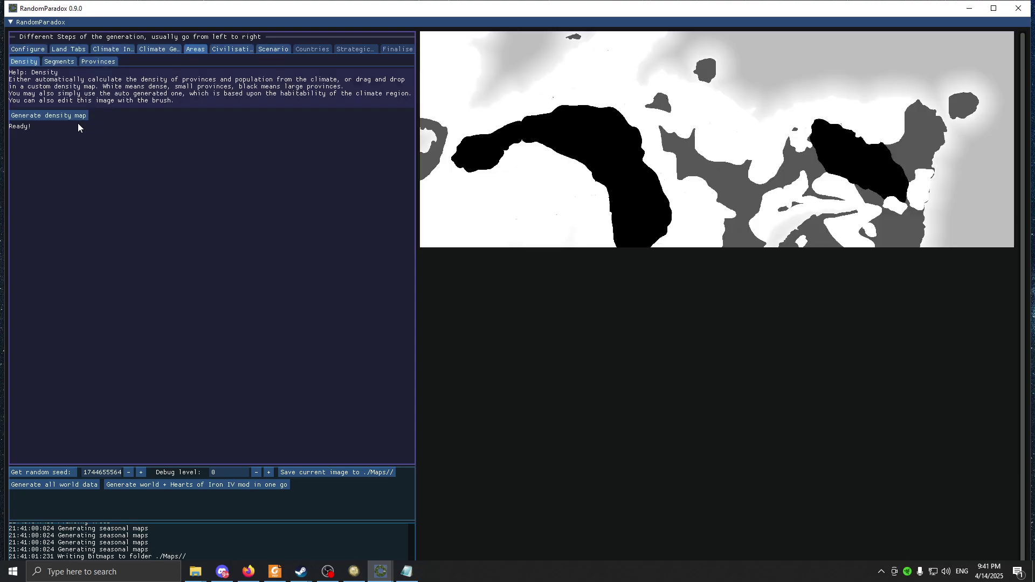
# - Open the segment generation settings for the world's areas
pyautogui.click(56, 62)
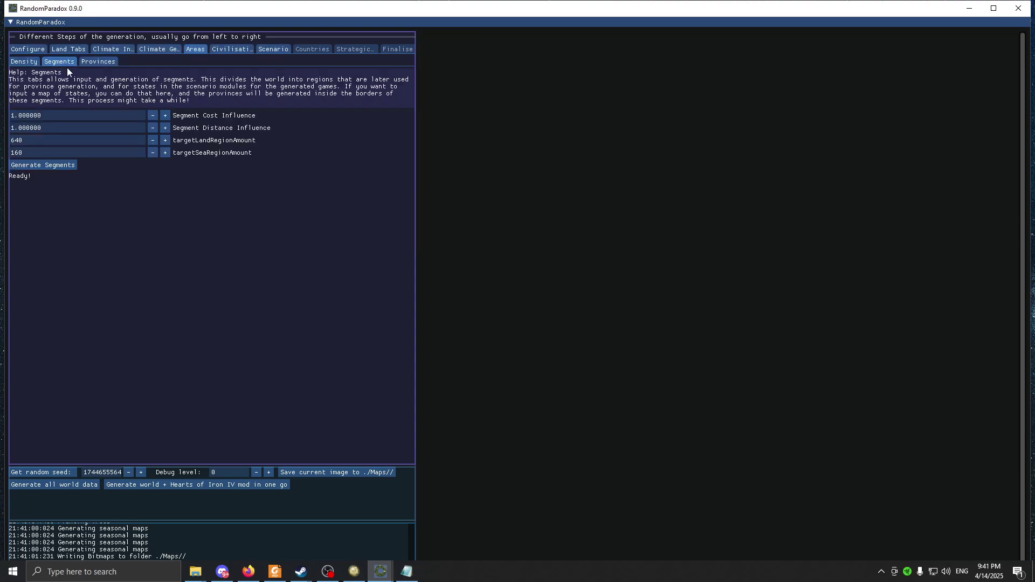
pyautogui.click(11, 140)
pyautogui.click(164, 115)
# - Look up the Segments section of RandomParadox_Documentation.pdf in Foxit PDF Reader and examine what the segment settings control
pyautogui.moveTo(354, 572)
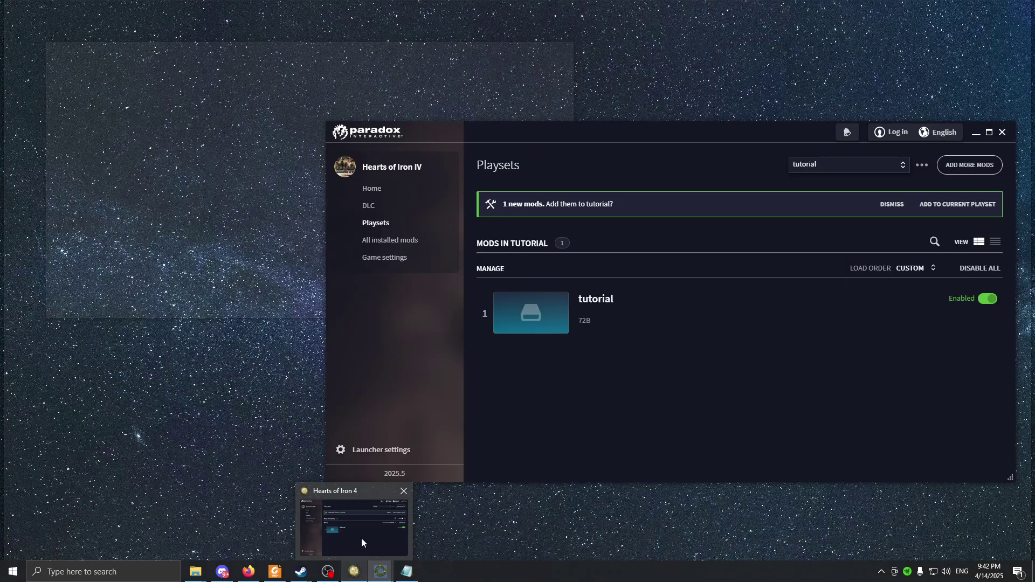
pyautogui.click(361, 537)
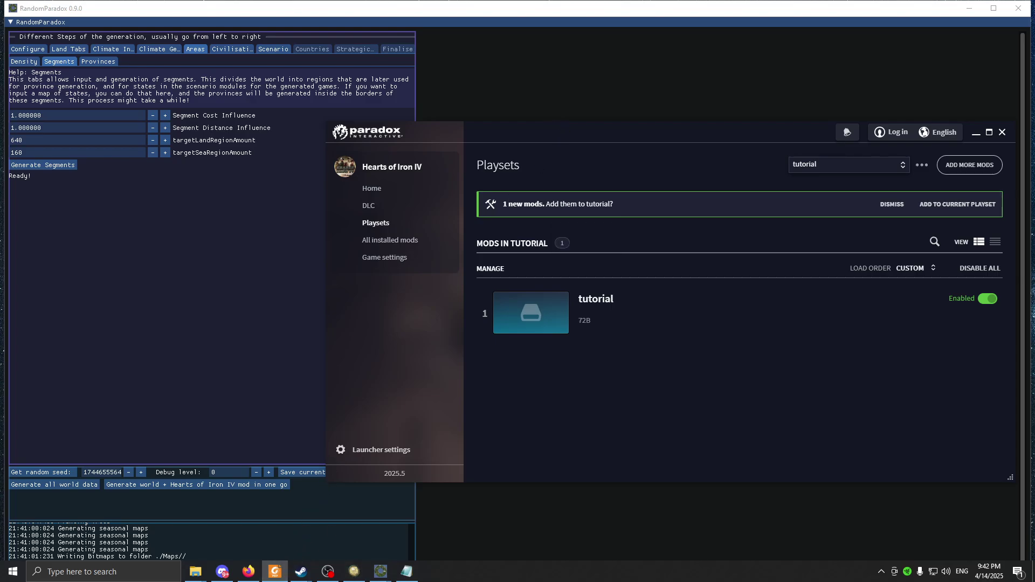
pyautogui.click(274, 571)
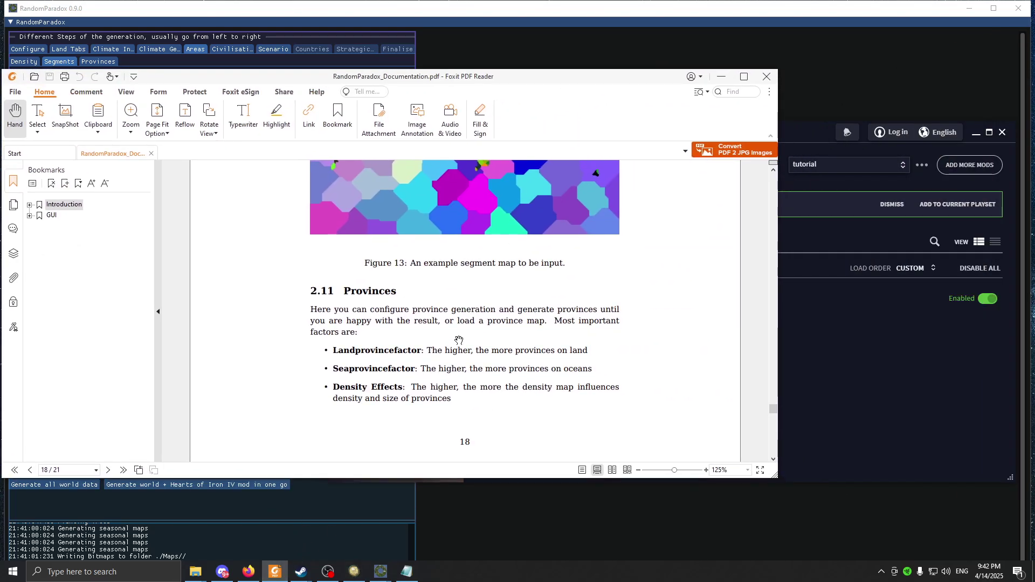
pyautogui.scroll(-5, 409, 313)
pyautogui.scroll(15, 424, 293)
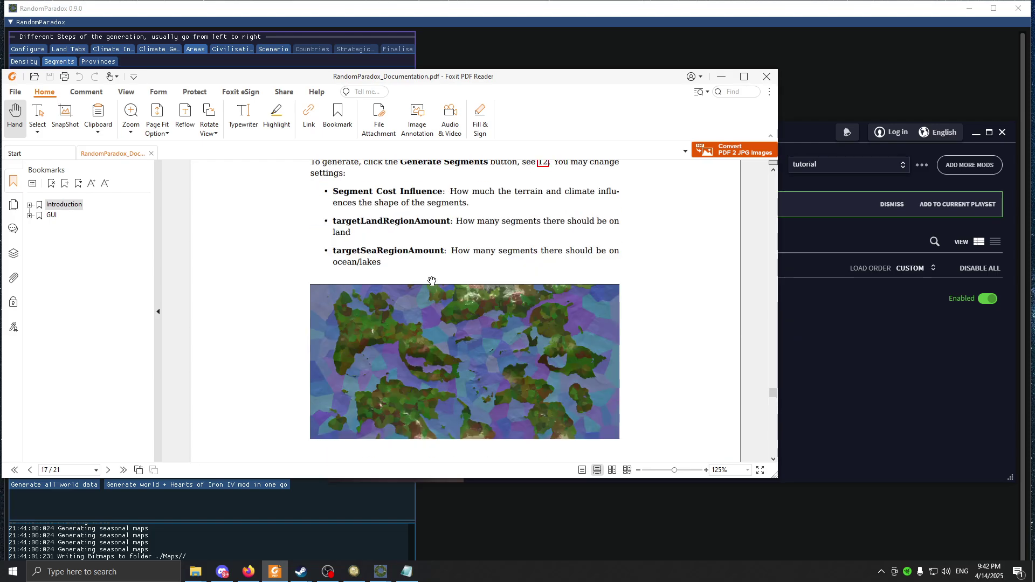
pyautogui.scroll(12, 434, 282)
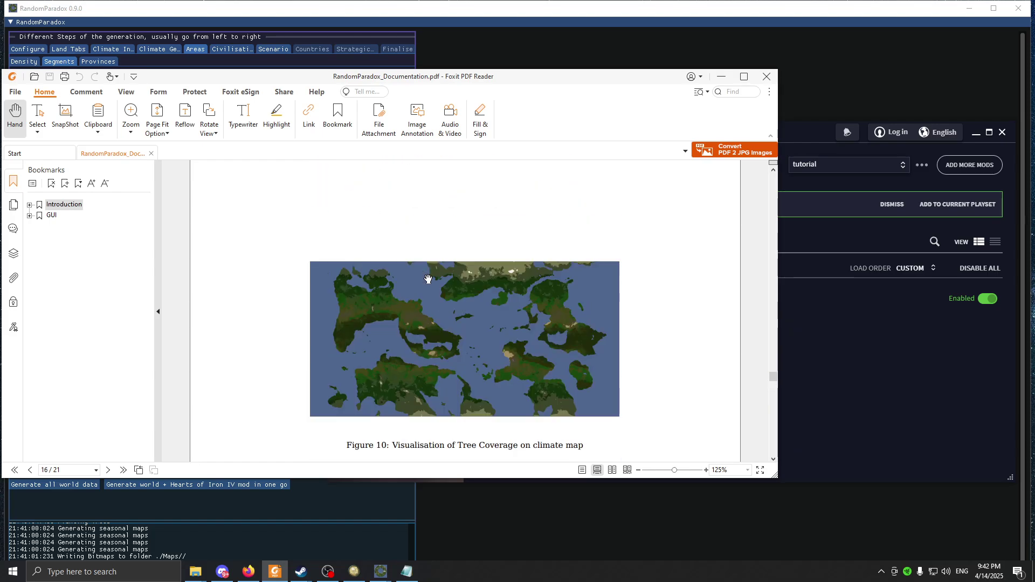
pyautogui.scroll(10, 431, 291)
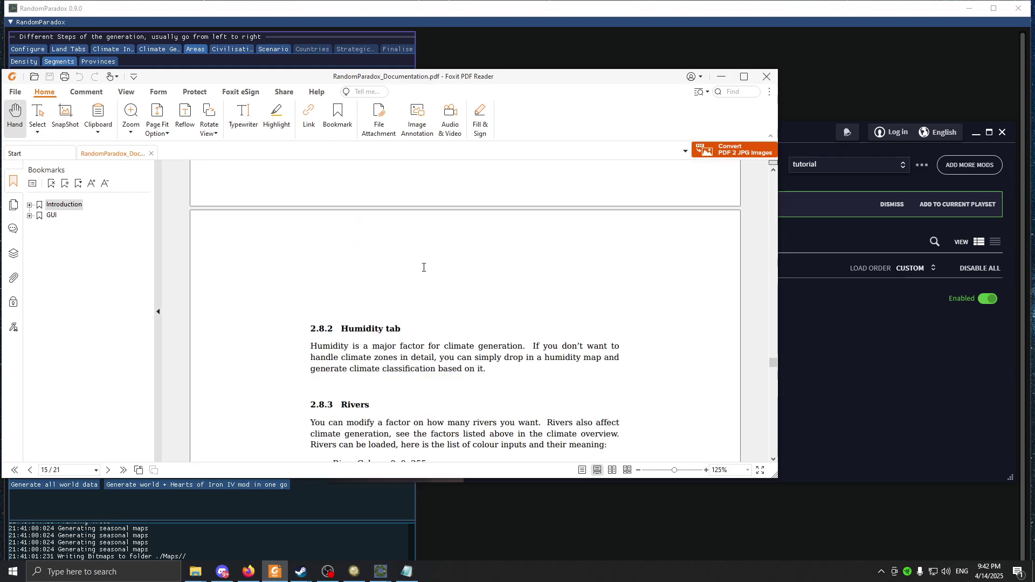
pyautogui.scroll(-15, 449, 318)
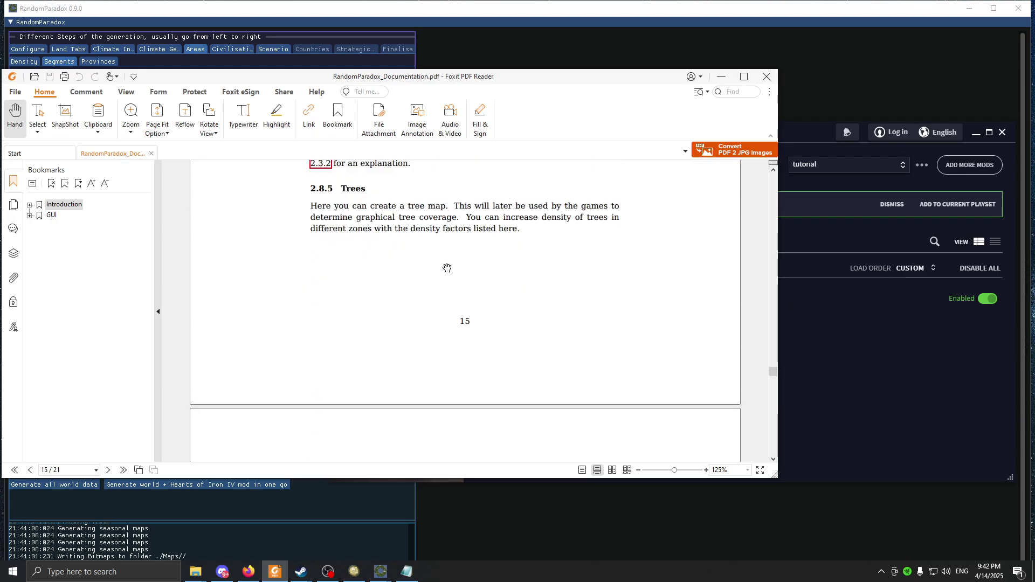
pyautogui.scroll(-8, 440, 255)
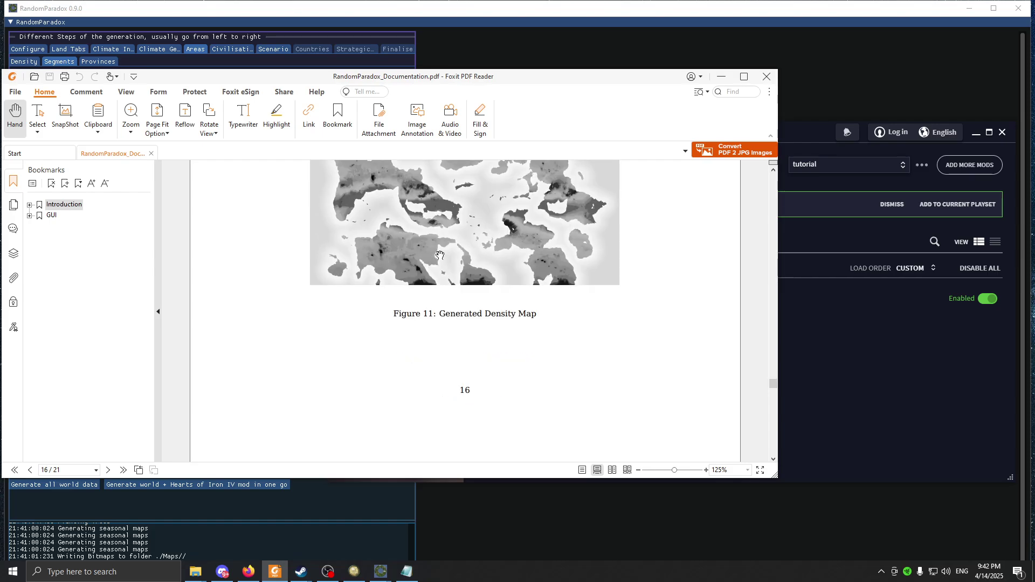
pyautogui.scroll(-3, 440, 255)
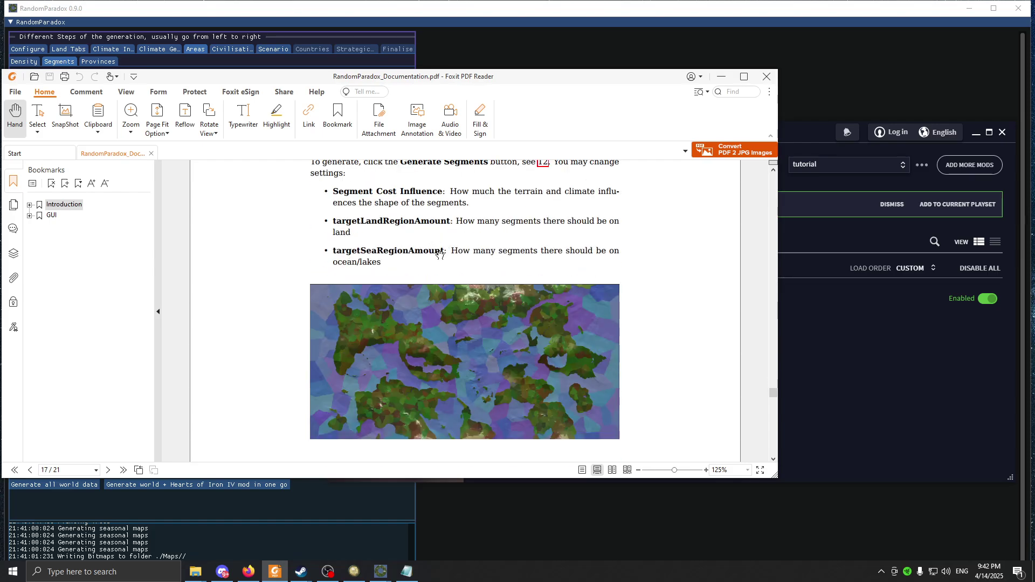
pyautogui.scroll(-10, 440, 255)
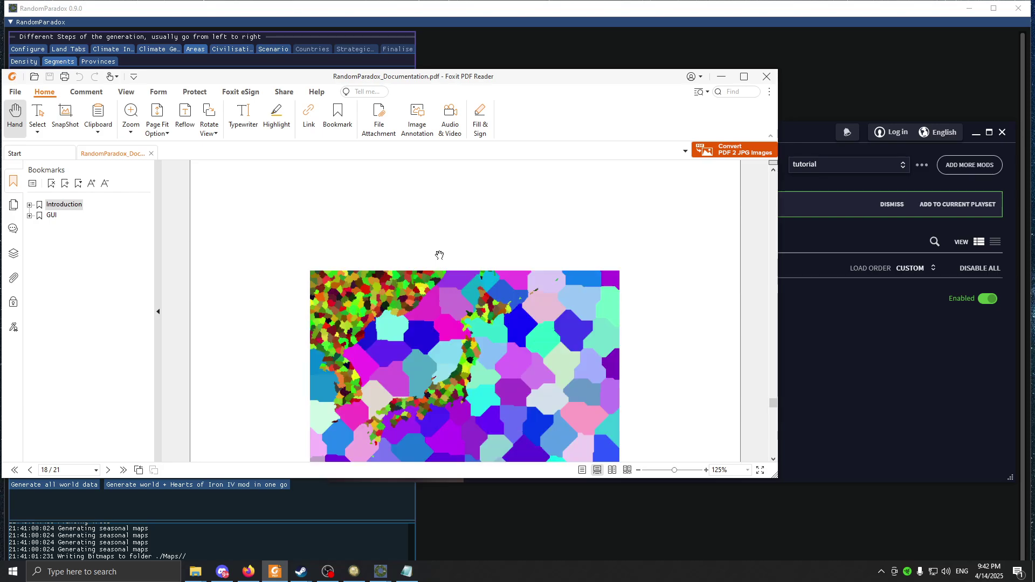
pyautogui.scroll(-3, 440, 255)
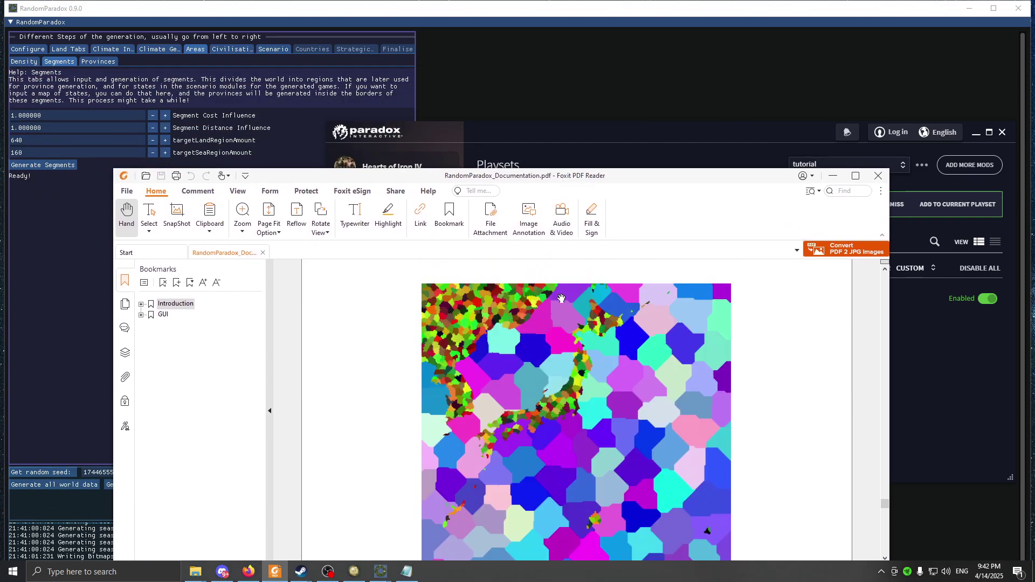
pyautogui.scroll(4, 560, 301)
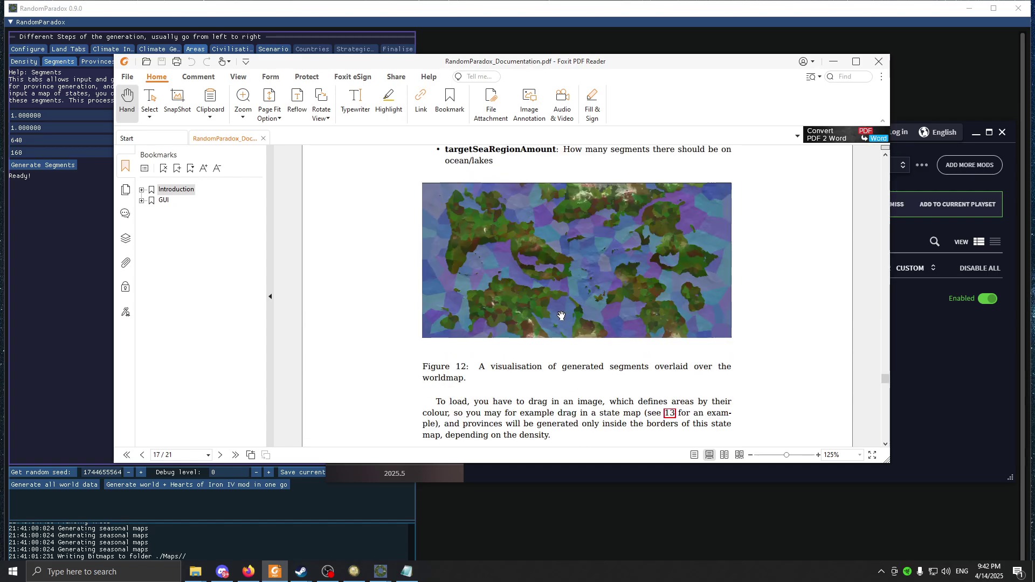
pyautogui.scroll(6, 561, 316)
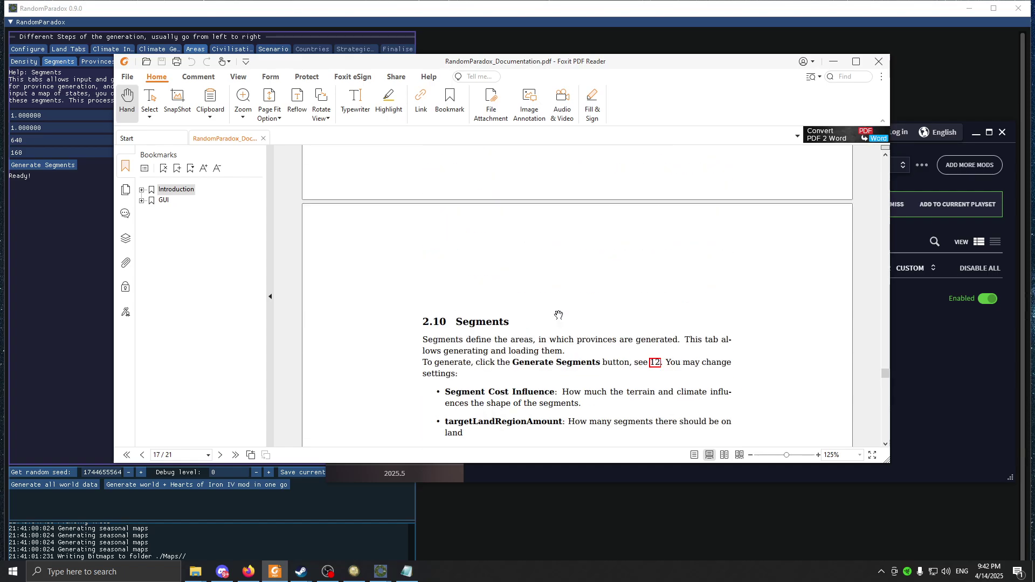
pyautogui.scroll(-4, 559, 314)
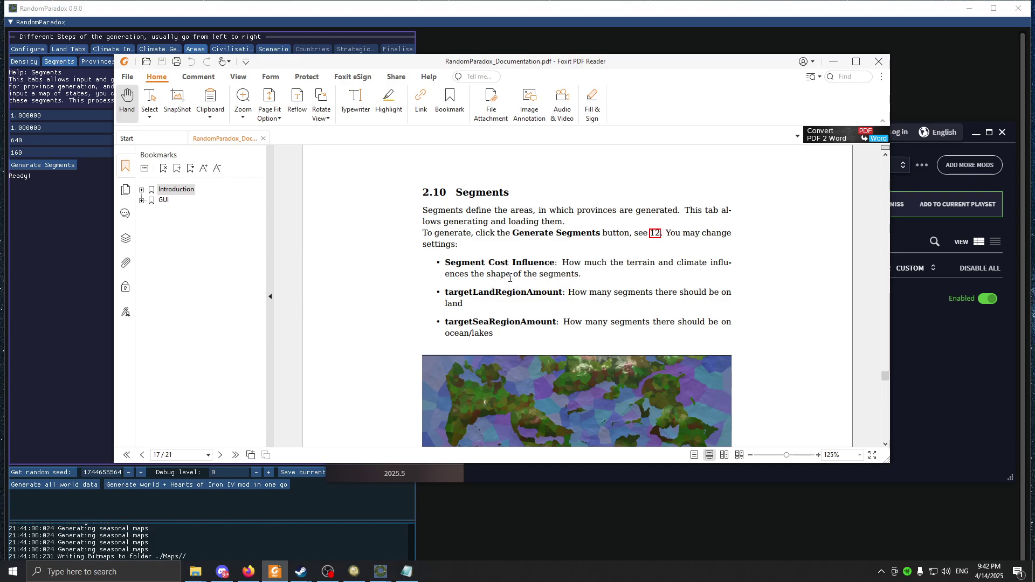
# - Switch back to RandomParadox, set targetLandRegionAmount to 1200 and generate the segments
pyautogui.click(99, 239)
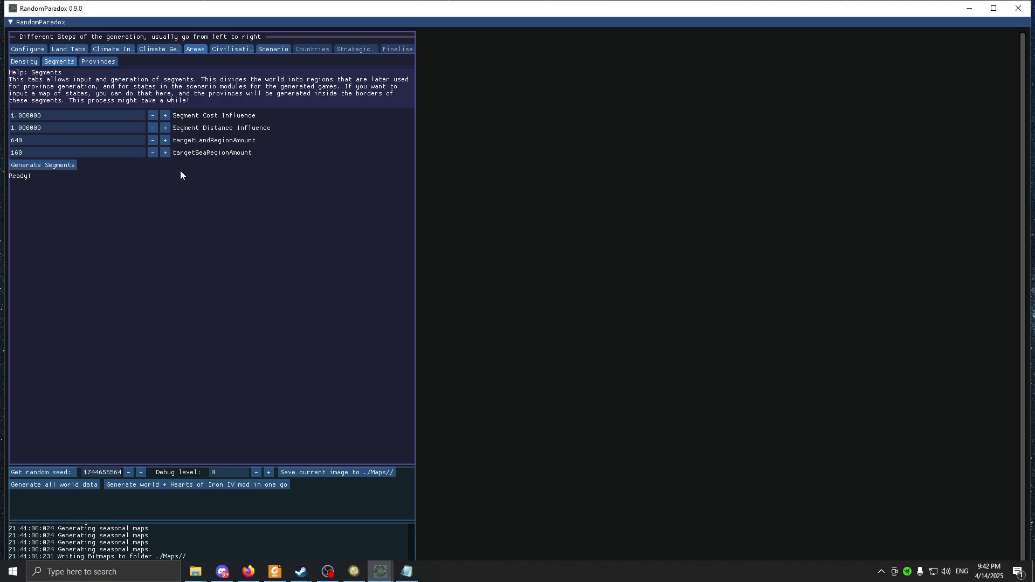
pyautogui.click(55, 142)
pyautogui.write('12000')
pyautogui.click(60, 165)
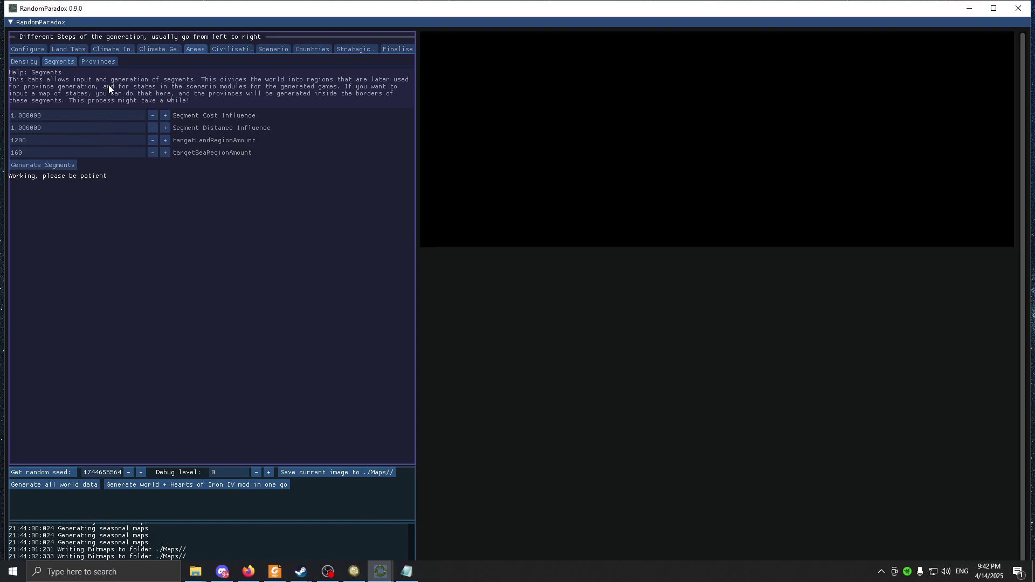
pyautogui.hotkey('alt', 'Tab')
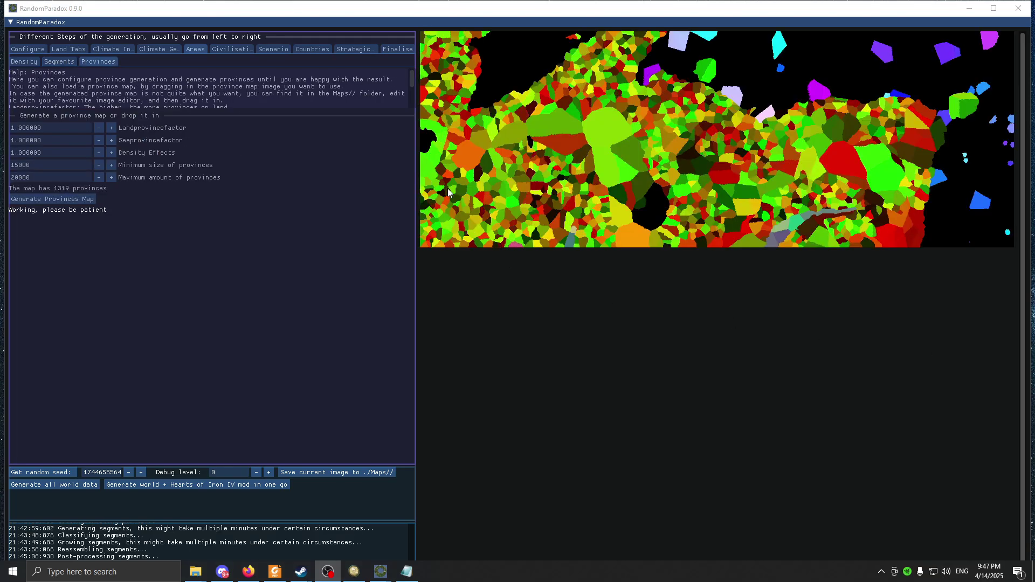
# - Generate the civilisation development with random development enabled, and generate the population
pyautogui.click(185, 131)
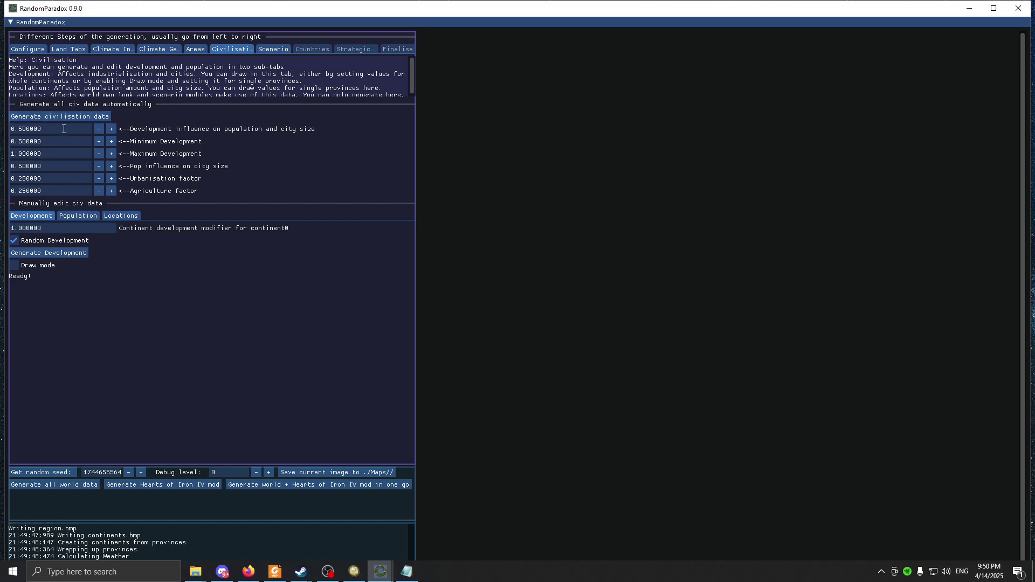
pyautogui.click(38, 252)
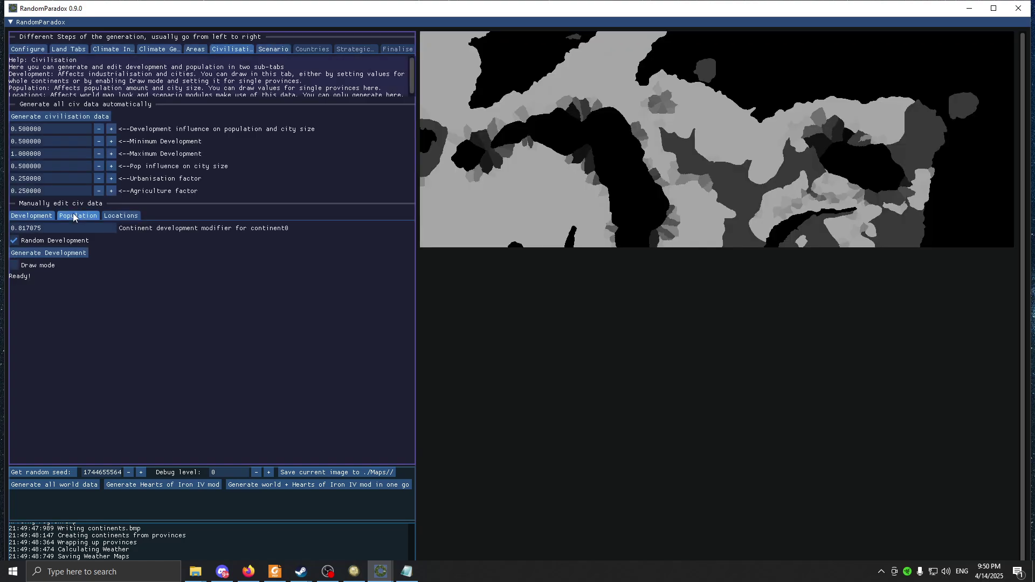
pyautogui.click(72, 214)
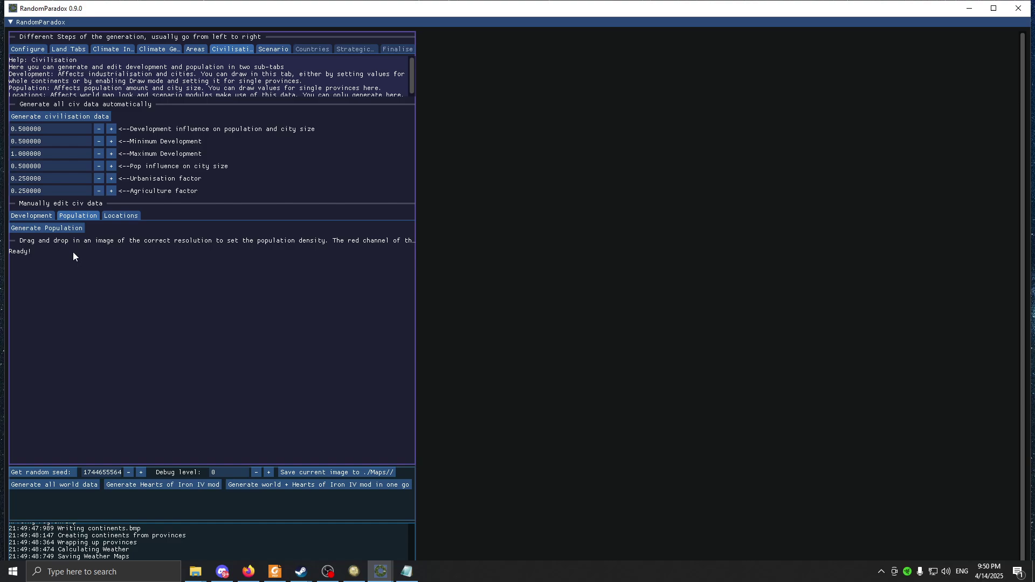
pyautogui.click(57, 228)
# - Set the separate cities per region to 1 and the separate farm areas per region to 2, and generate the locations
pyautogui.click(127, 217)
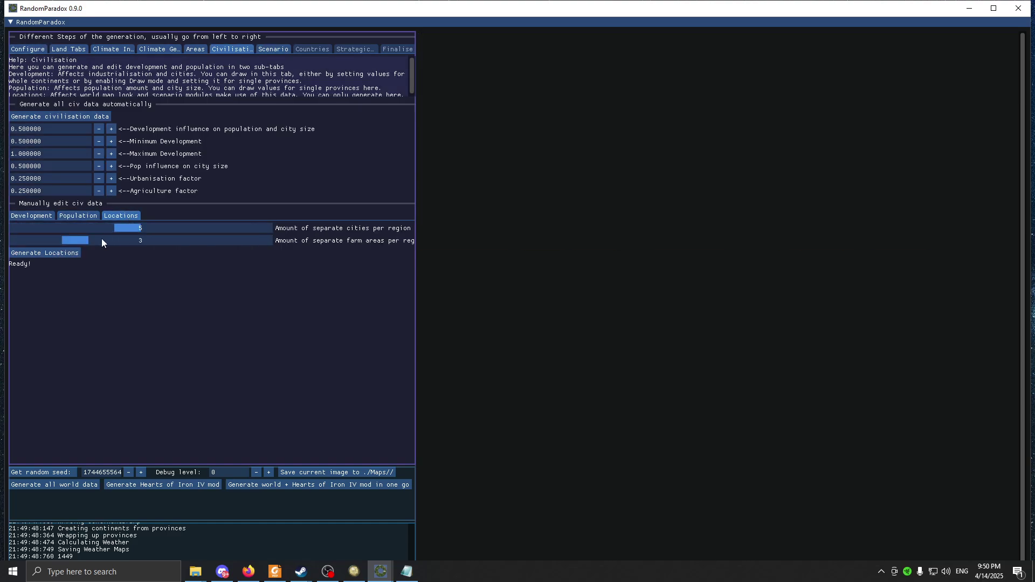
pyautogui.moveTo(114, 225); pyautogui.dragTo(18, 227)
pyautogui.moveTo(76, 242); pyautogui.dragTo(47, 252)
pyautogui.click(46, 252)
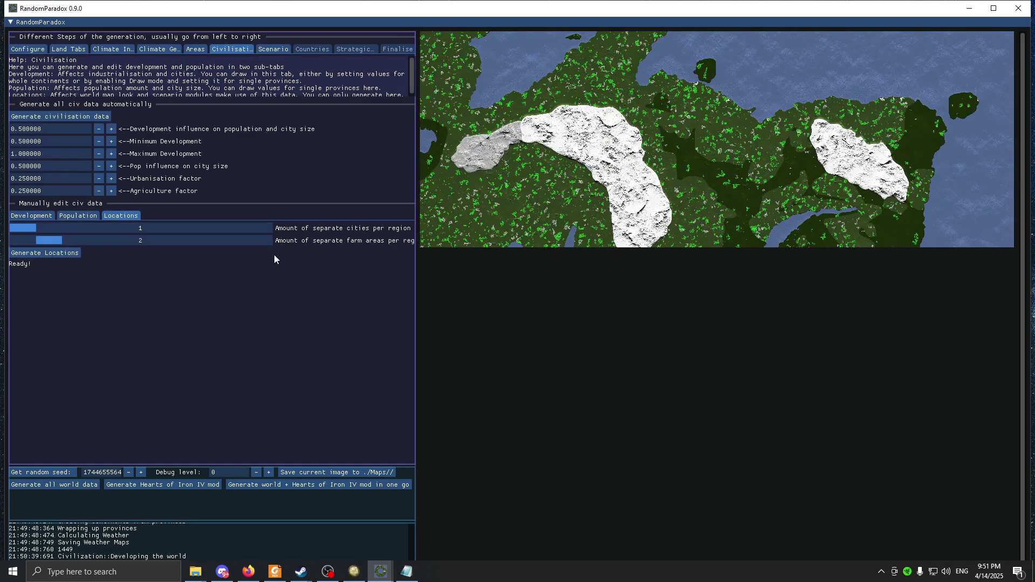
# - Review the game scenario factors and open the country generation settings
pyautogui.hotkey('alt', 'Tab')
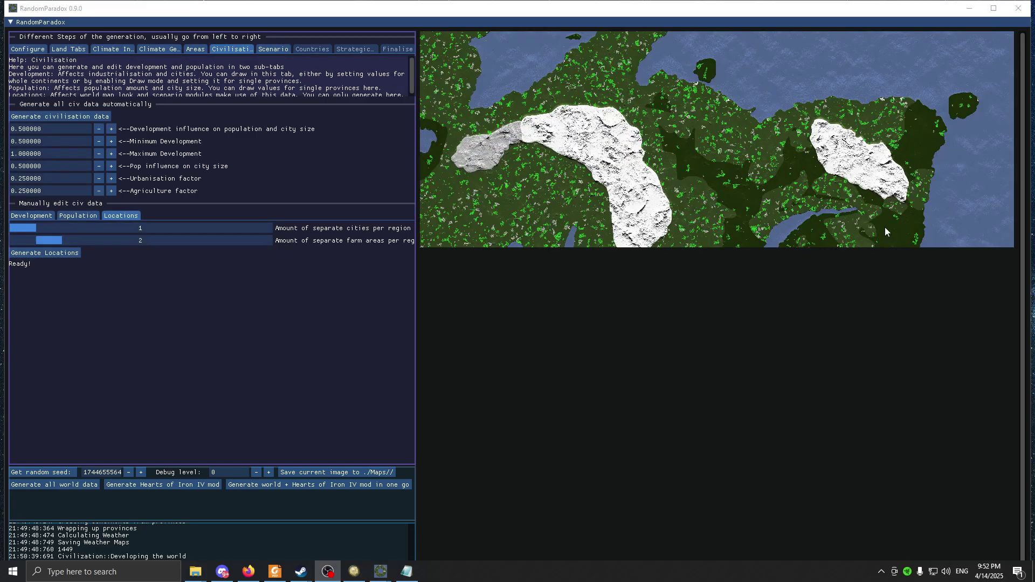
pyautogui.click(273, 46)
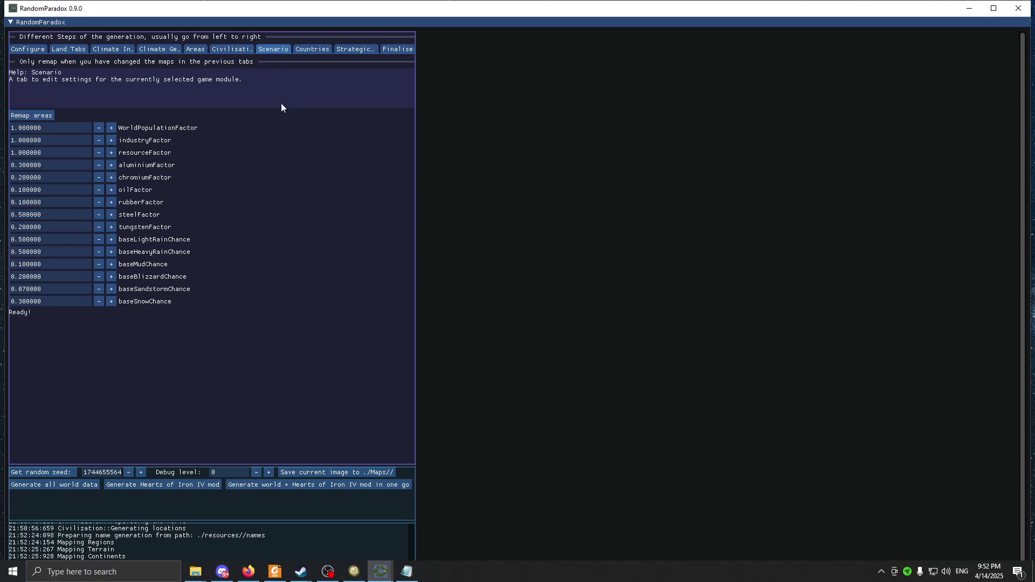
pyautogui.click(325, 48)
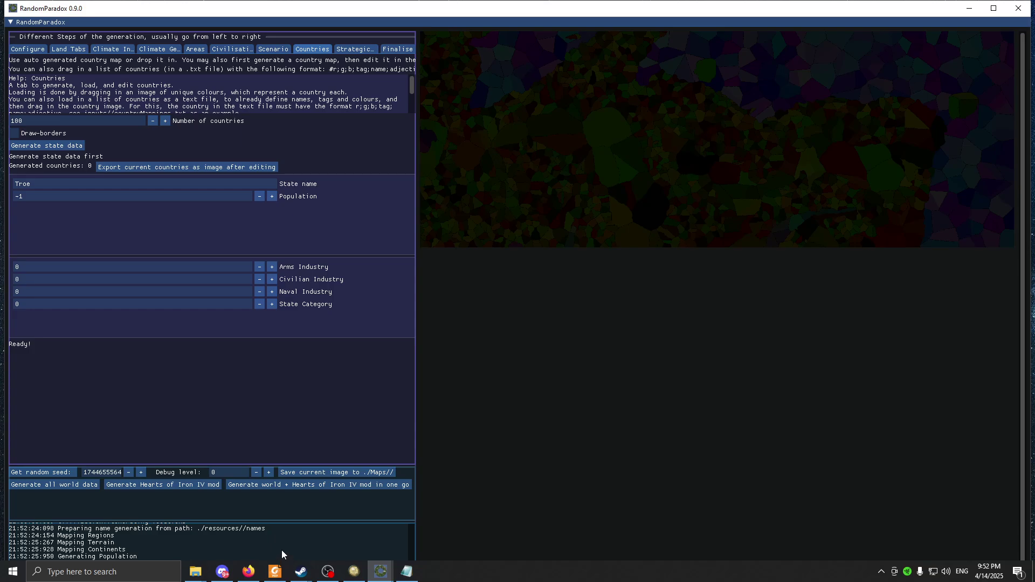
# - Switch to the RandomParadox documentation PDF, read the Scenario, Countries and Strategic regions sections, and return to RandomParadox
pyautogui.click(281, 567)
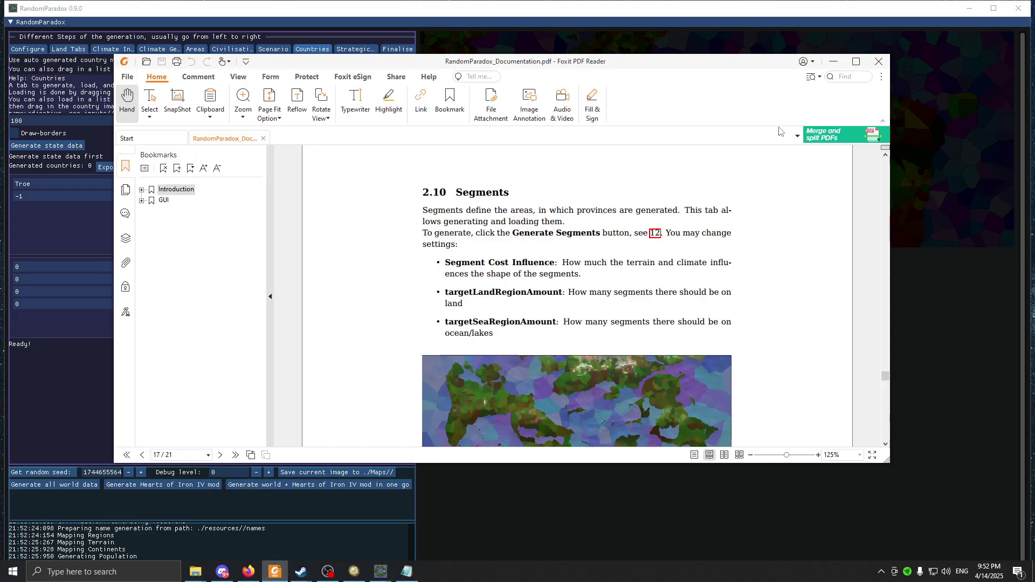
pyautogui.moveTo(889, 463); pyautogui.dragTo(873, 535)
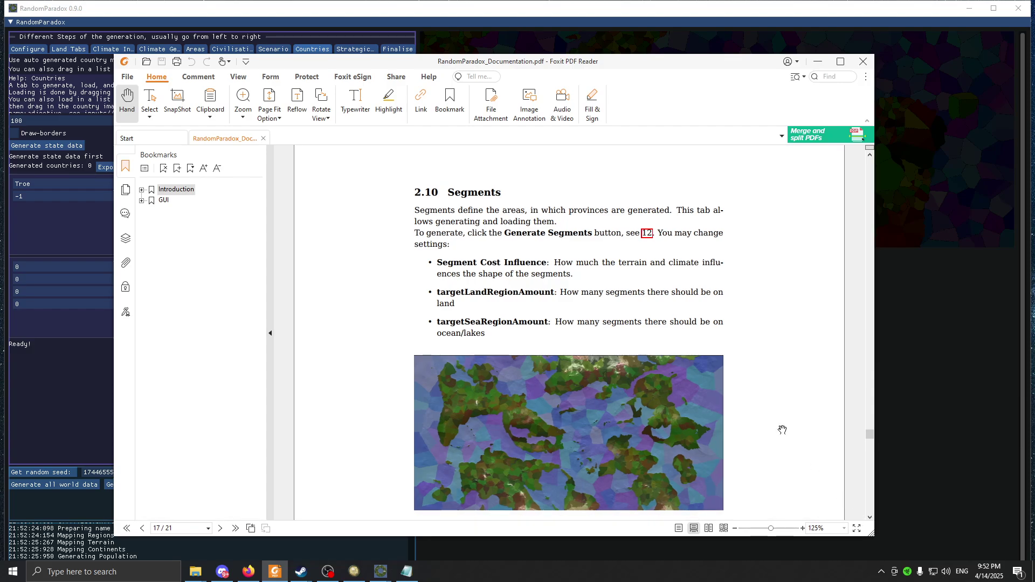
pyautogui.scroll(-1, 755, 399)
pyautogui.scroll(3, 698, 364)
pyautogui.scroll(10, 699, 364)
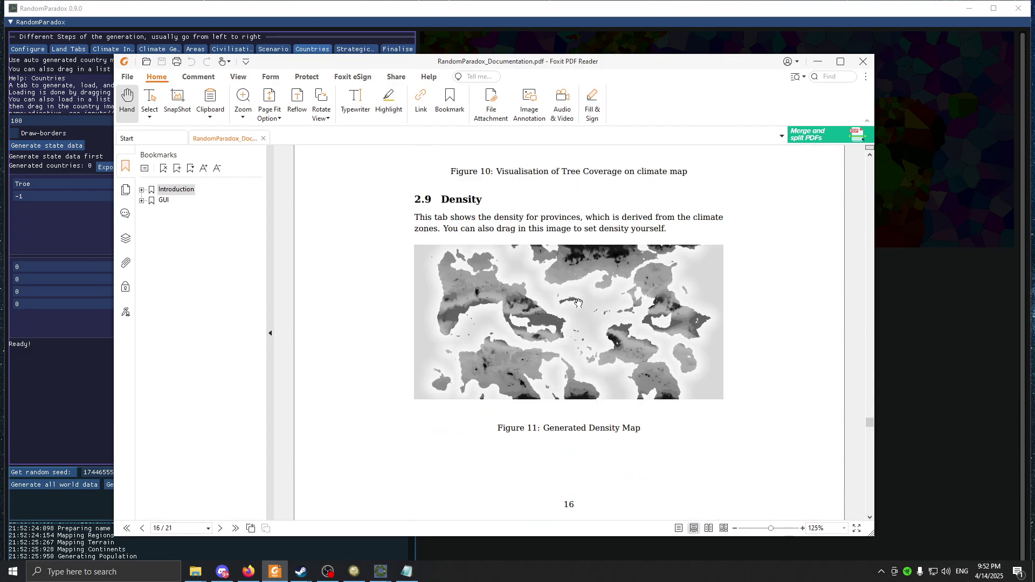
pyautogui.moveTo(468, 66); pyautogui.dragTo(617, 65)
pyautogui.scroll(8, 476, 229)
pyautogui.scroll(-12, 511, 238)
pyautogui.scroll(-15, 677, 270)
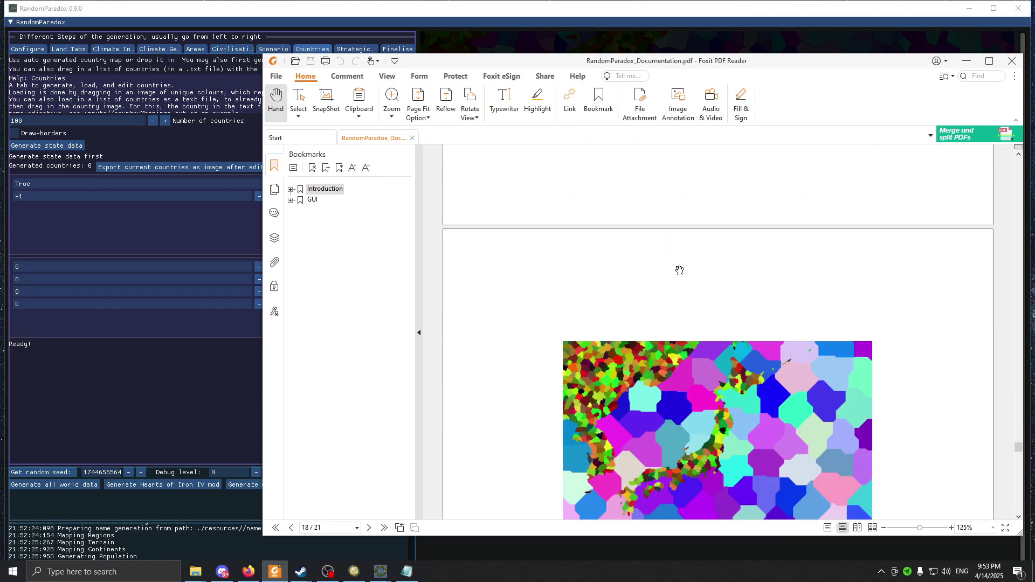
pyautogui.moveTo(623, 65); pyautogui.dragTo(476, 54)
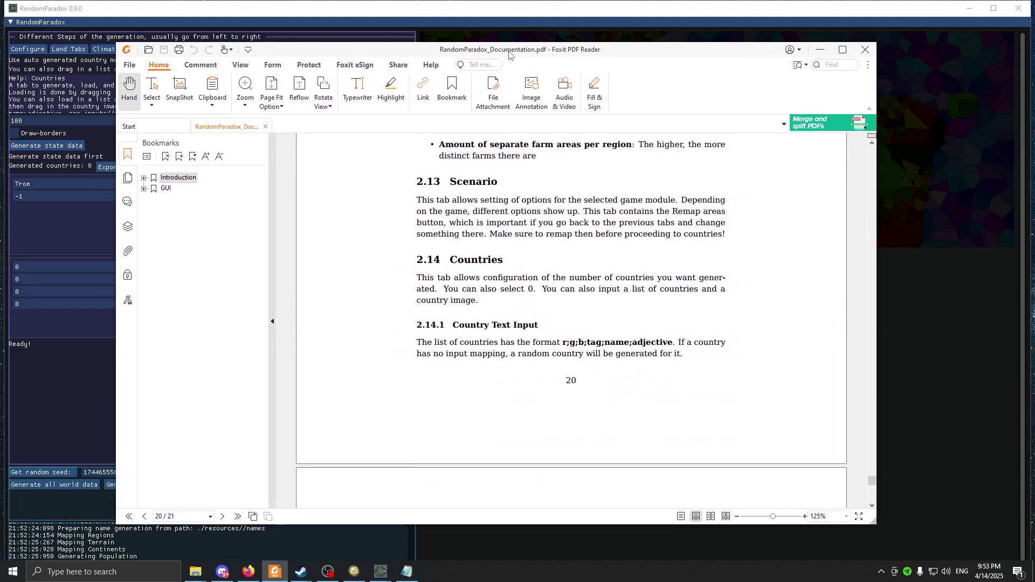
pyautogui.scroll(-6, 694, 171)
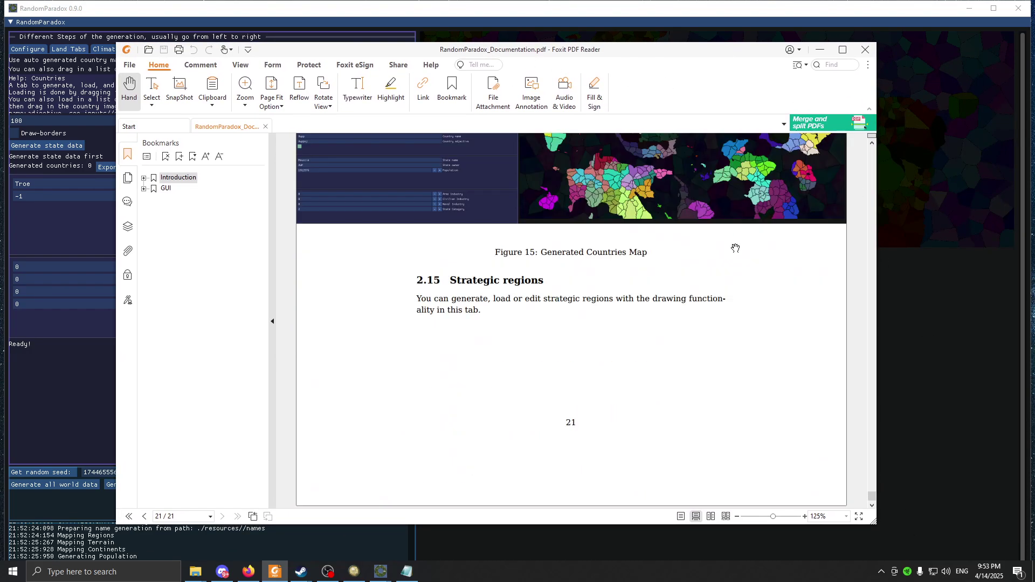
pyautogui.scroll(2, 822, 301)
pyautogui.click(917, 372)
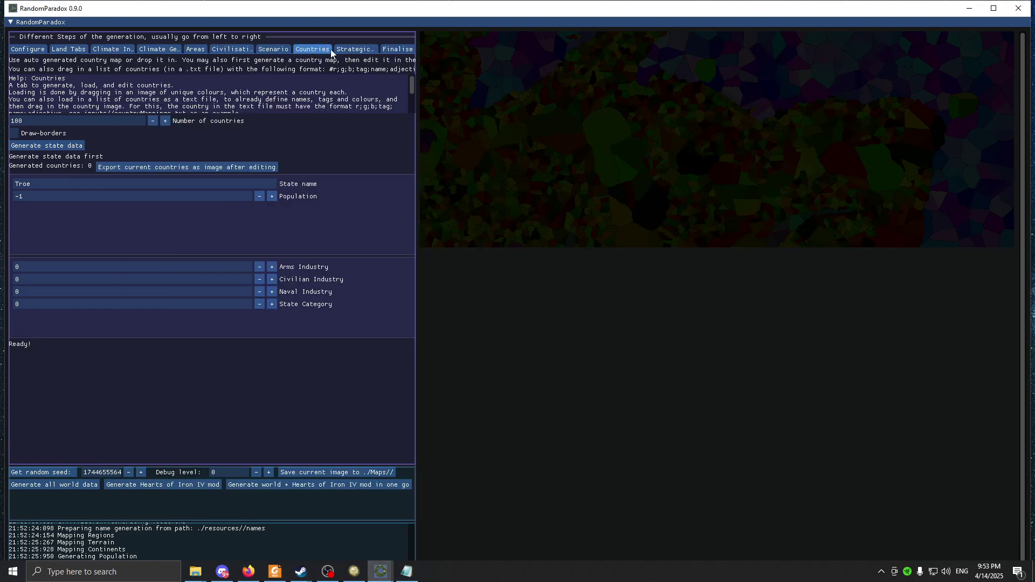
# - Set the number of countries to 14, generate the state data and randomly distribute the countries
pyautogui.click(32, 118)
pyautogui.write('14')
pyautogui.click(65, 147)
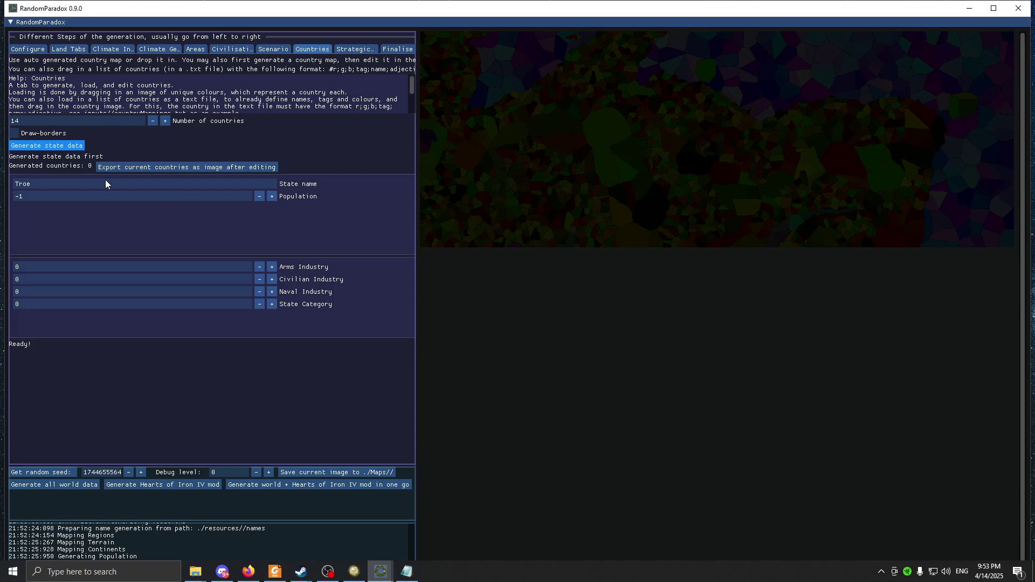
pyautogui.click(54, 147)
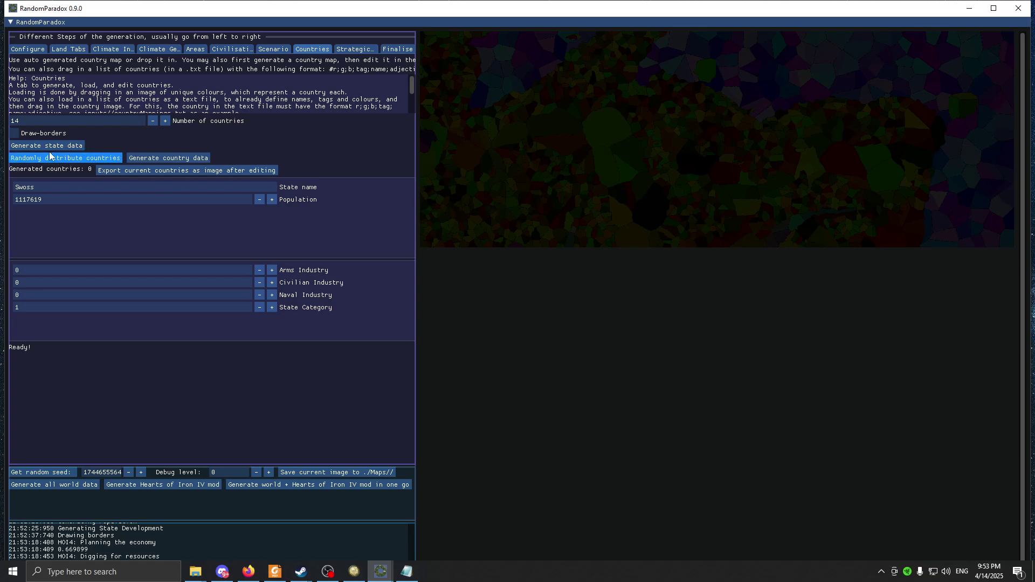
pyautogui.click(95, 158)
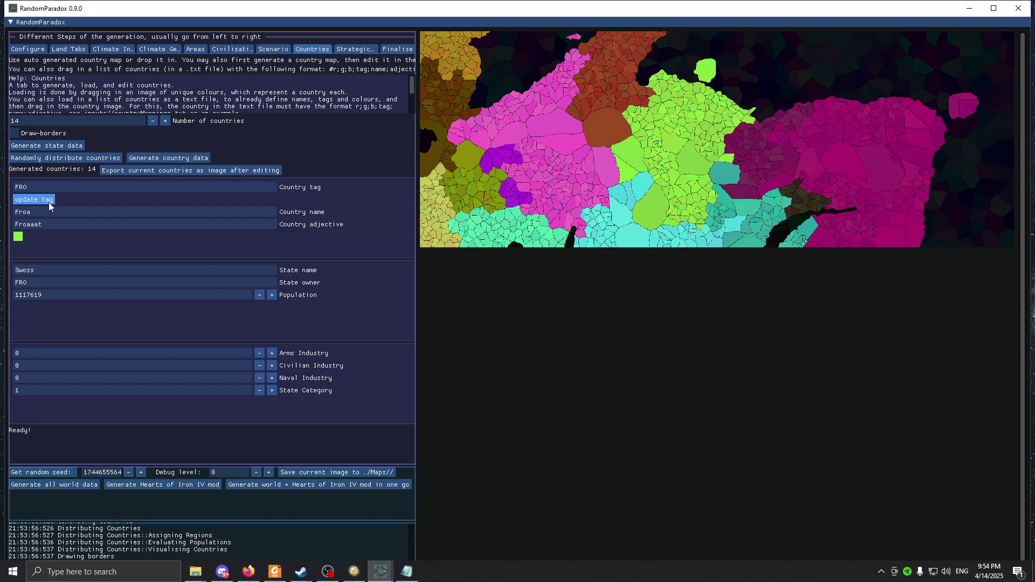
# - Inspect the light green country's tag, name, adjective and states on the map, trying the Draw-borders option and disabling it again
pyautogui.click(690, 131)
pyautogui.doubleClick(30, 184)
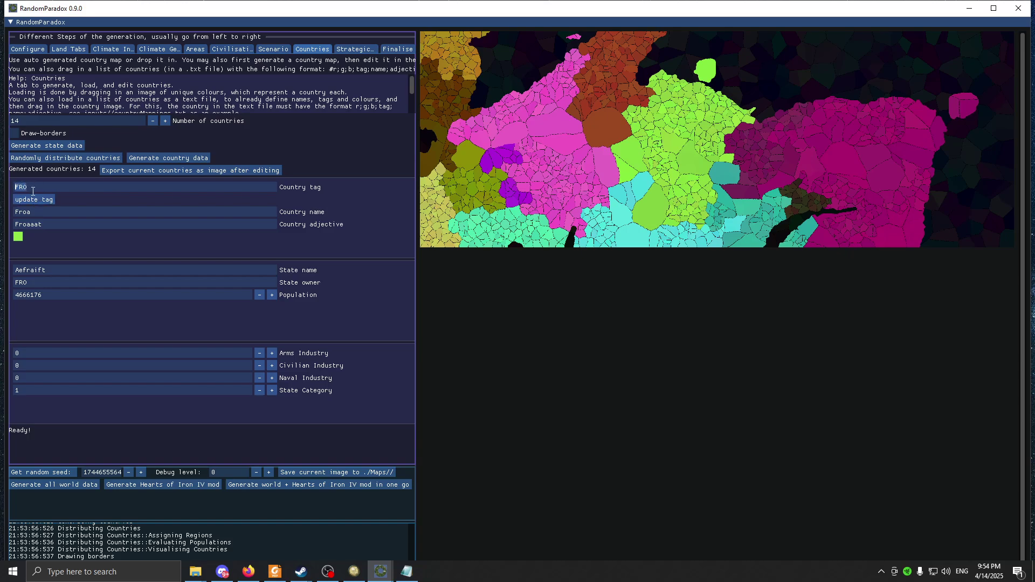
pyautogui.doubleClick(27, 215)
pyautogui.doubleClick(65, 223)
pyautogui.click(19, 134)
pyautogui.click(735, 133)
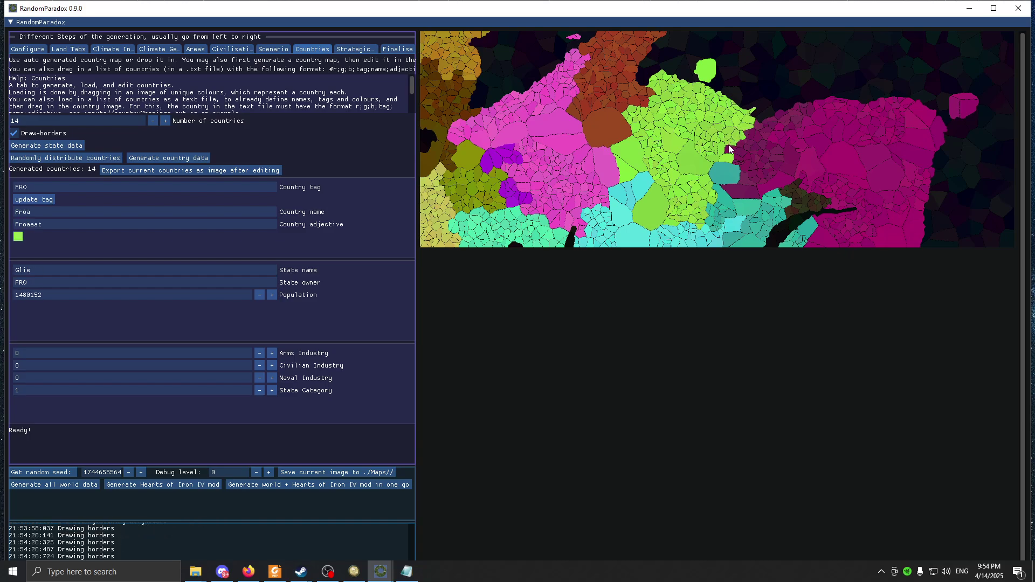
pyautogui.click(731, 150)
pyautogui.click(16, 135)
# - Generate the strategic regions, check the export requirements and visualise the current strategic regions
pyautogui.click(361, 50)
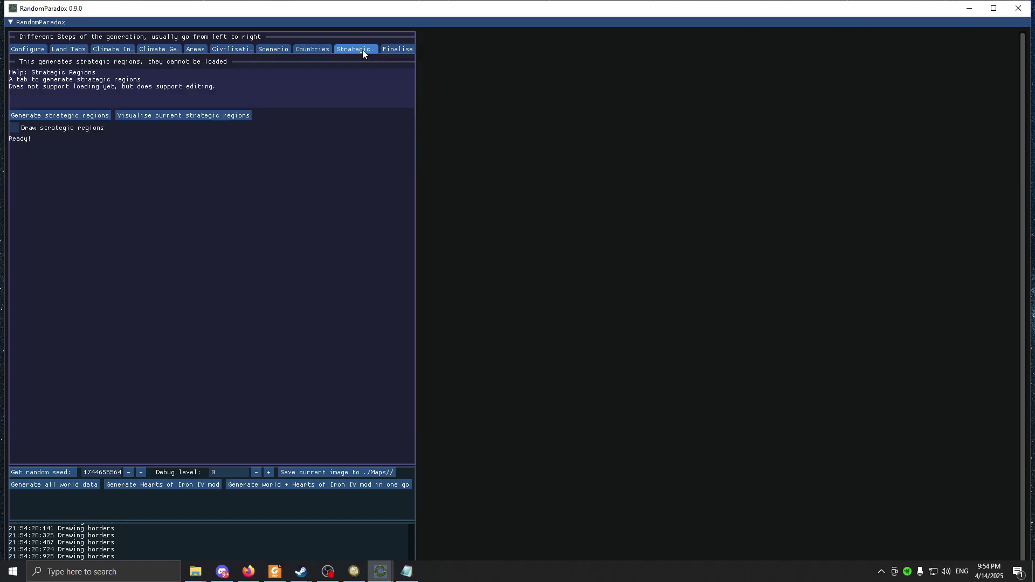
pyautogui.click(59, 116)
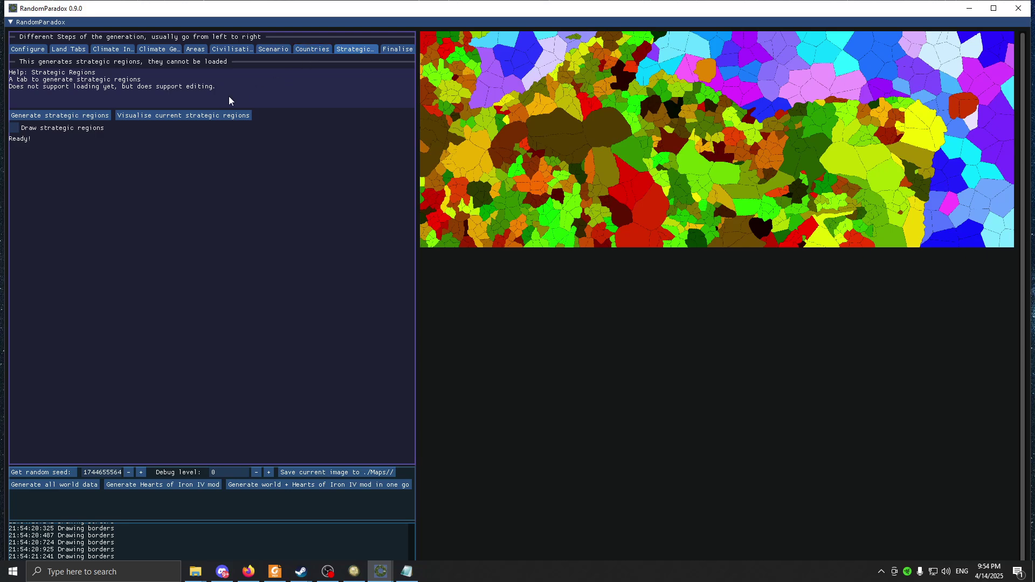
pyautogui.click(405, 50)
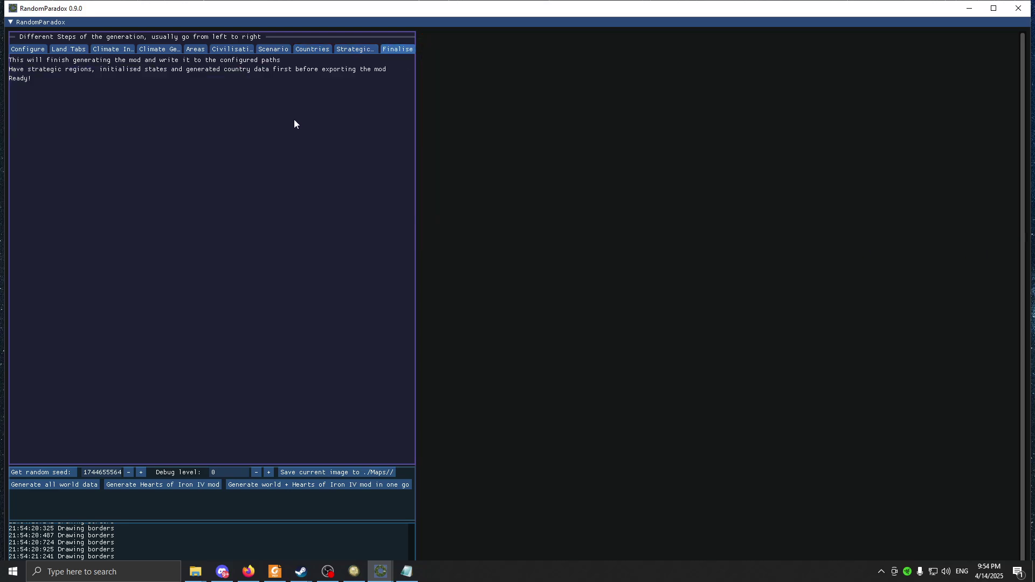
pyautogui.click(357, 49)
pyautogui.click(393, 49)
pyautogui.click(351, 51)
pyautogui.click(143, 113)
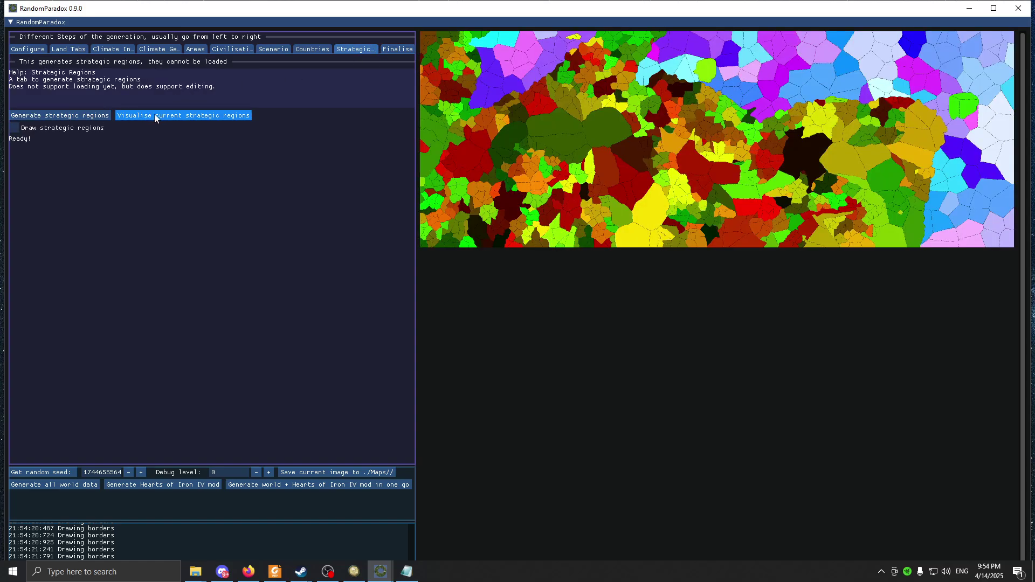
# - Generate the country data and export the complete mod
pyautogui.click(400, 49)
pyautogui.click(313, 49)
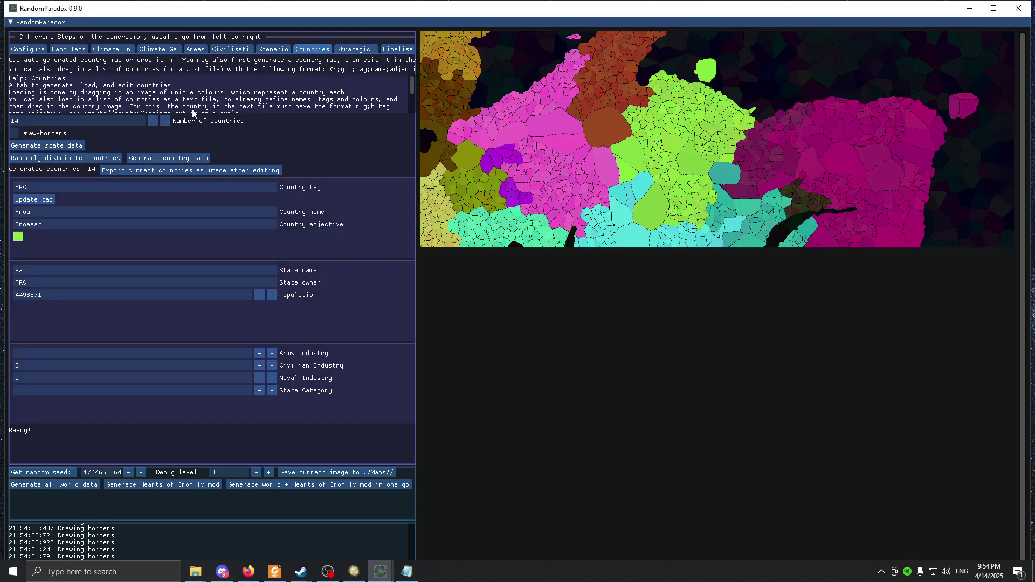
pyautogui.click(178, 158)
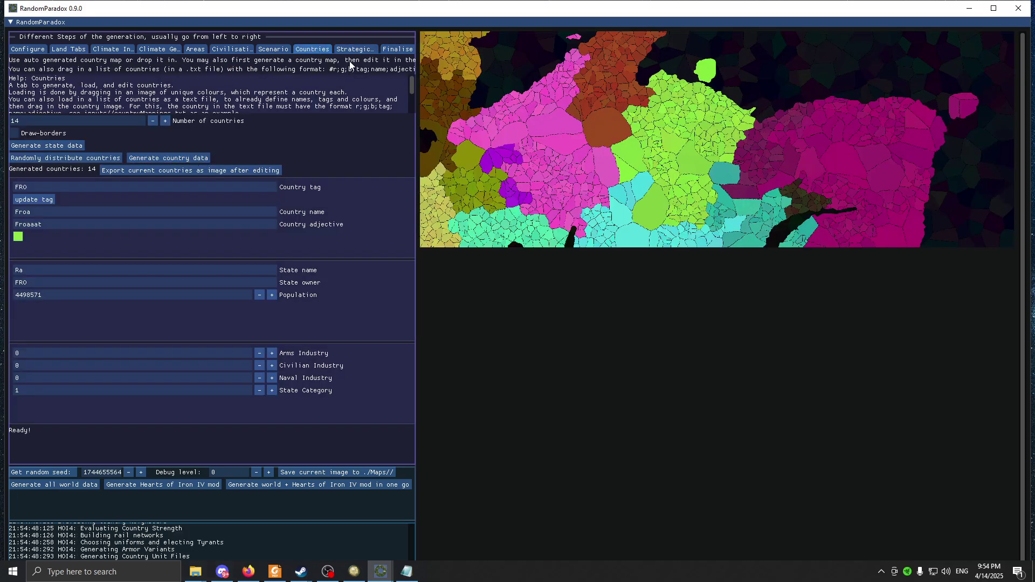
pyautogui.click(397, 47)
pyautogui.click(56, 71)
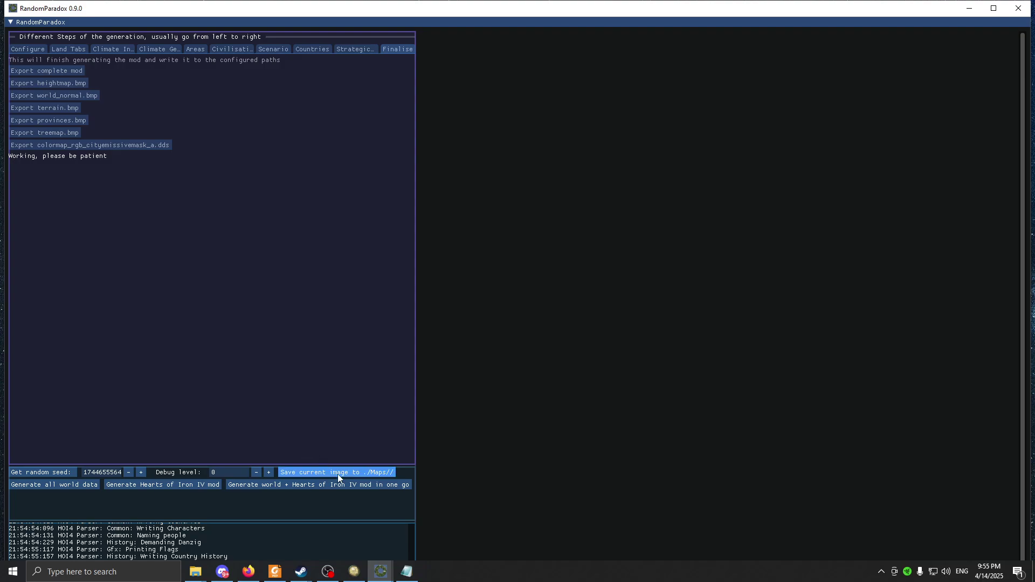
# - Switch to the Hearts of Iron IV launcher and select the tutorial playset on its home page
pyautogui.moveTo(354, 570)
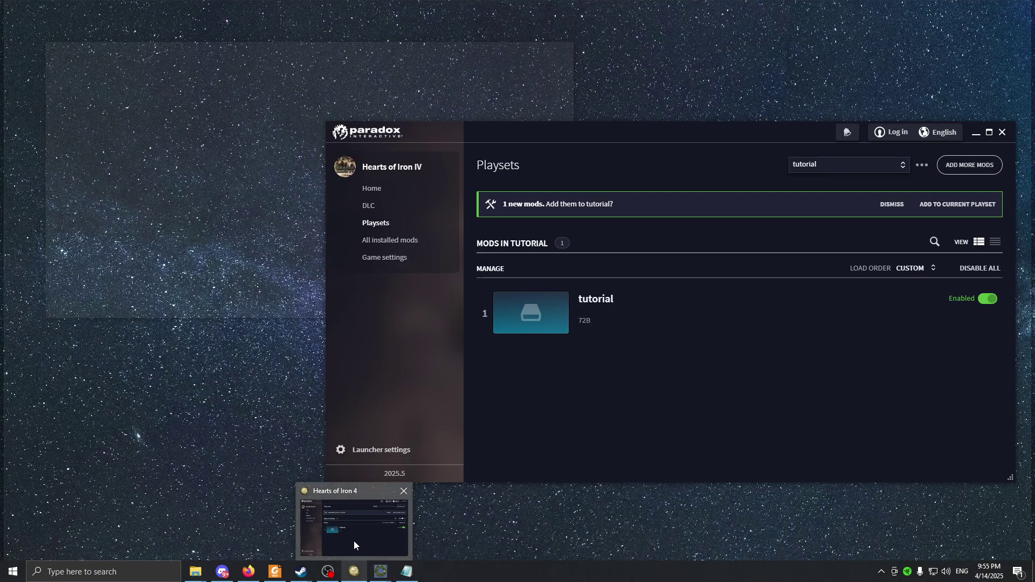
pyautogui.click(353, 541)
pyautogui.moveTo(596, 135); pyautogui.dragTo(402, 124)
pyautogui.click(651, 155)
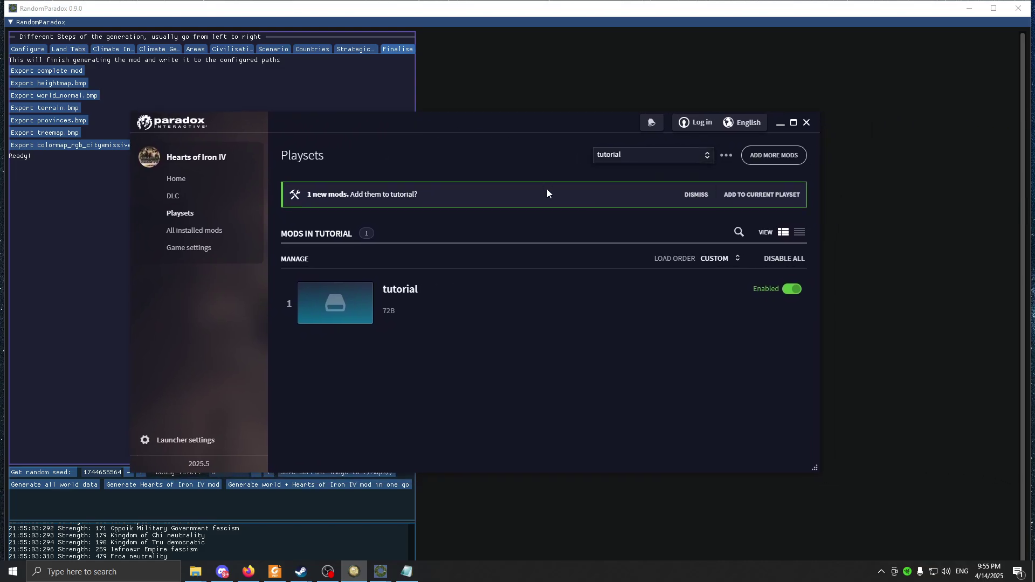
pyautogui.click(176, 179)
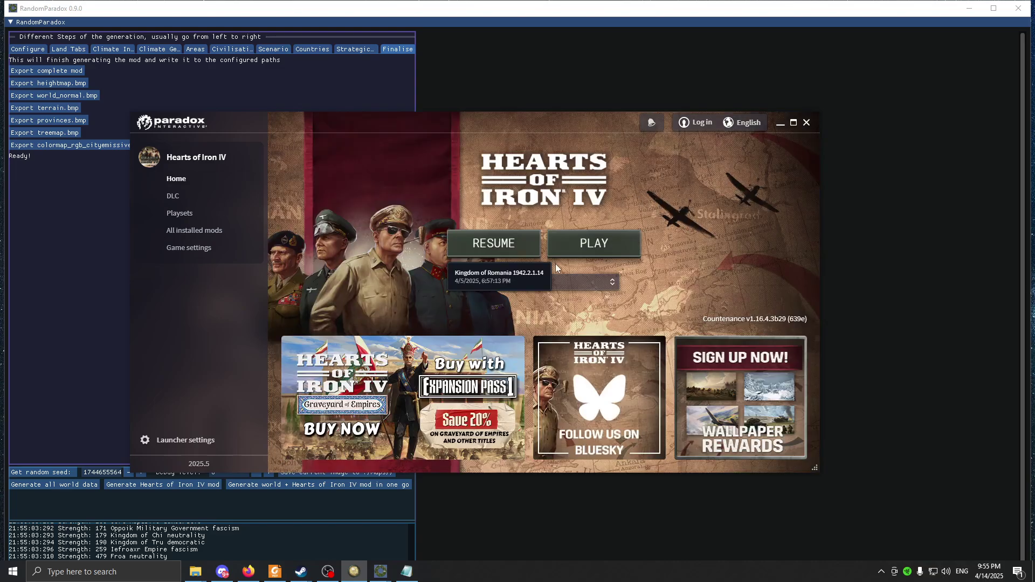
pyautogui.click(555, 282)
pyautogui.scroll(-2, 527, 352)
pyautogui.click(552, 387)
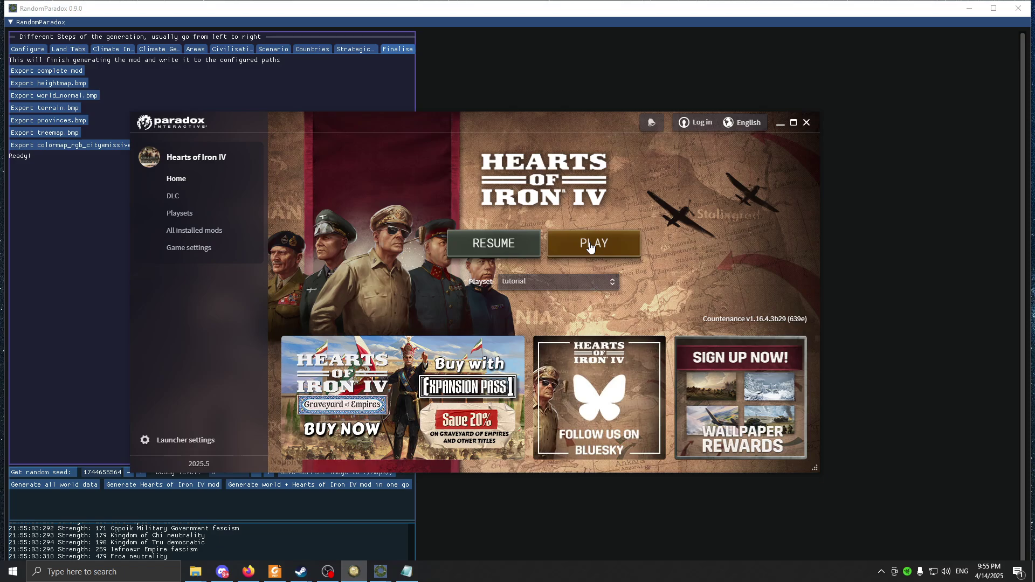
# - Check the available playsets and launch the game with the tutorial playset
pyautogui.click(205, 217)
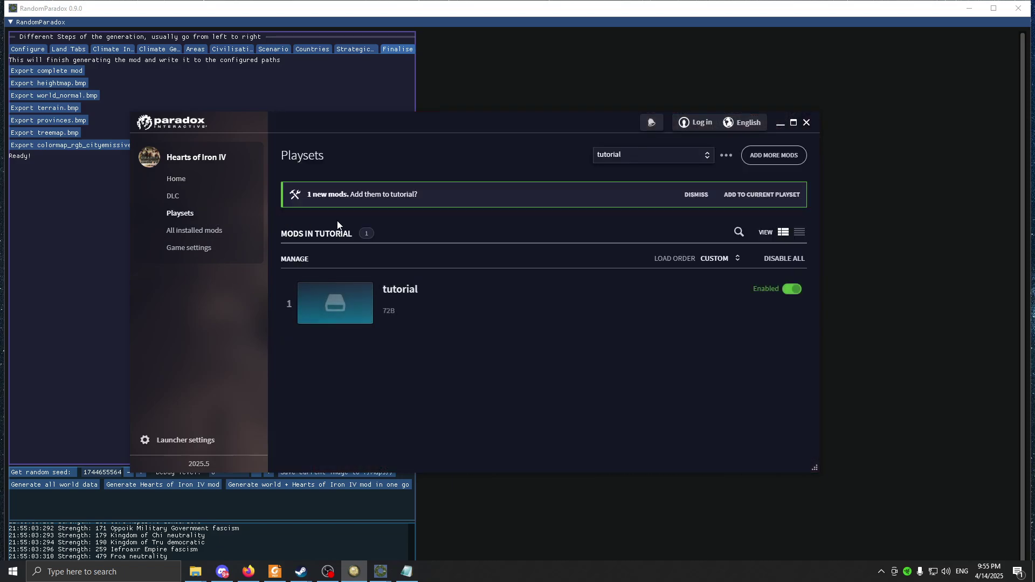
pyautogui.click(674, 156)
pyautogui.scroll(2, 643, 235)
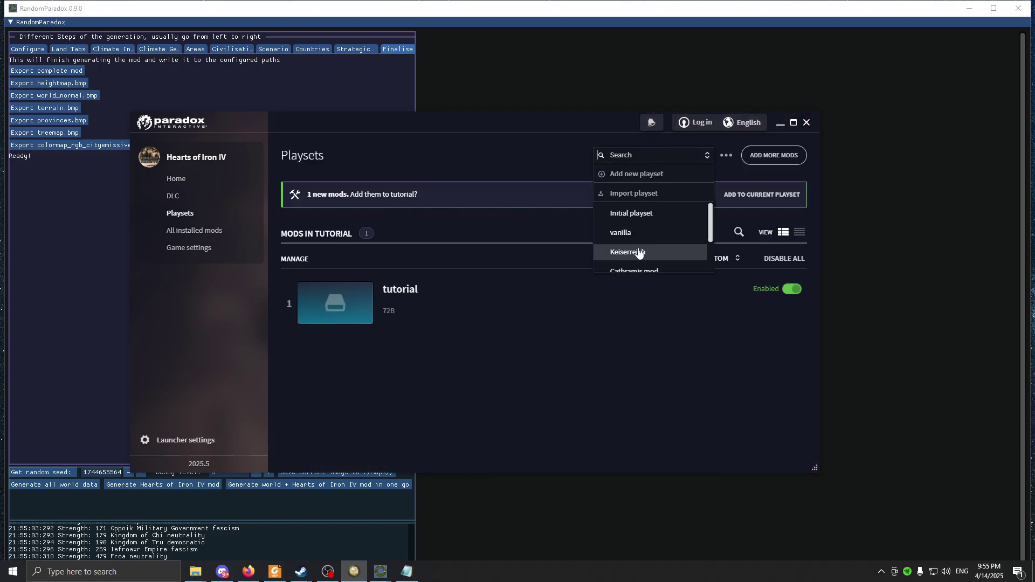
pyautogui.scroll(-2, 640, 253)
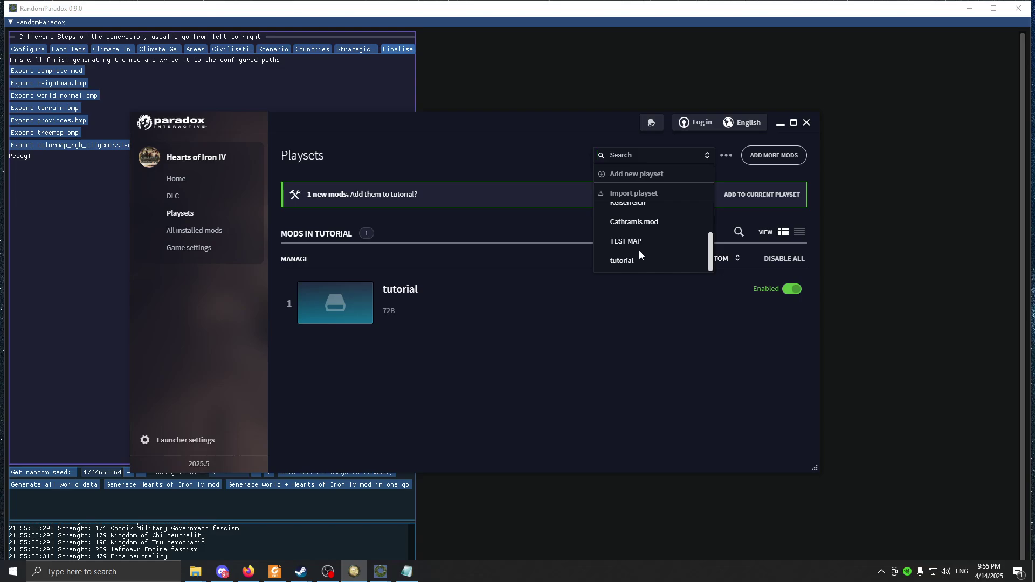
pyautogui.click(177, 179)
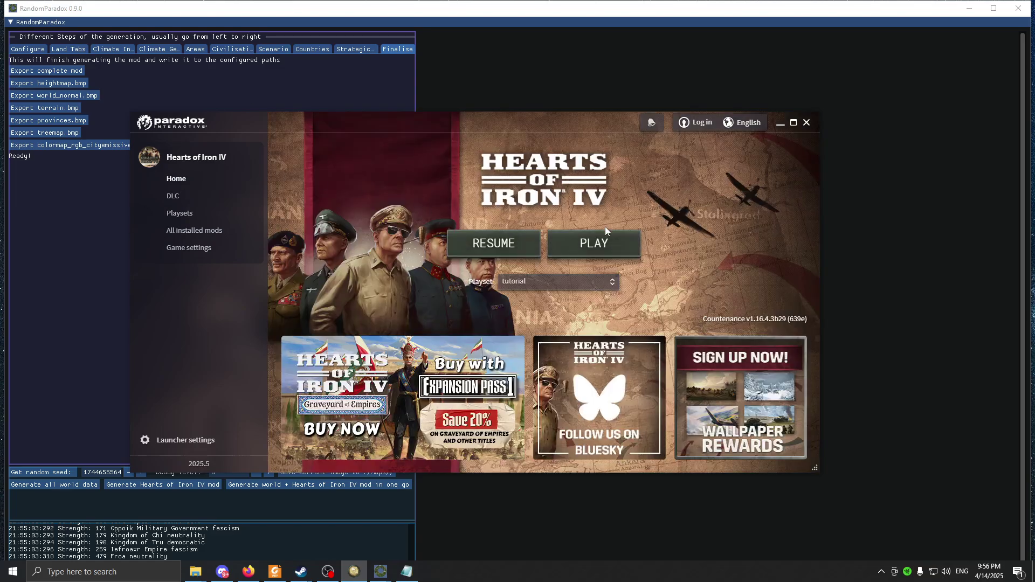
pyautogui.click(619, 236)
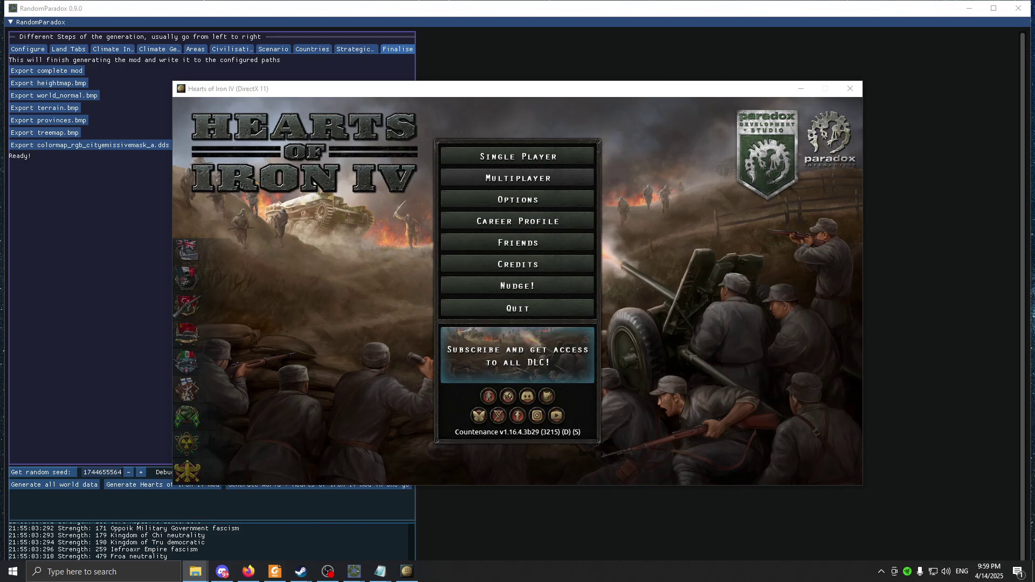
# - Inspect the exported tutorial mod folder and its tutorial subfolder in File Explorer, and move the window out of the way
pyautogui.moveTo(1034, 125); pyautogui.dragTo(569, 126)
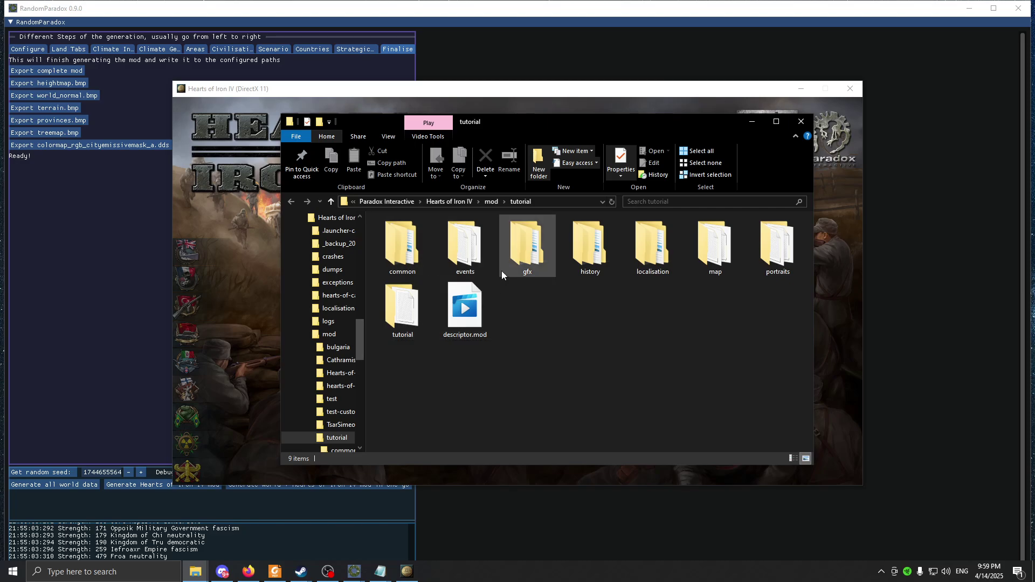
pyautogui.moveTo(527, 128); pyautogui.dragTo(589, 132)
pyautogui.click(468, 312)
pyautogui.doubleClick(468, 312)
pyautogui.moveTo(513, 263); pyautogui.dragTo(510, 302)
pyautogui.click(353, 205)
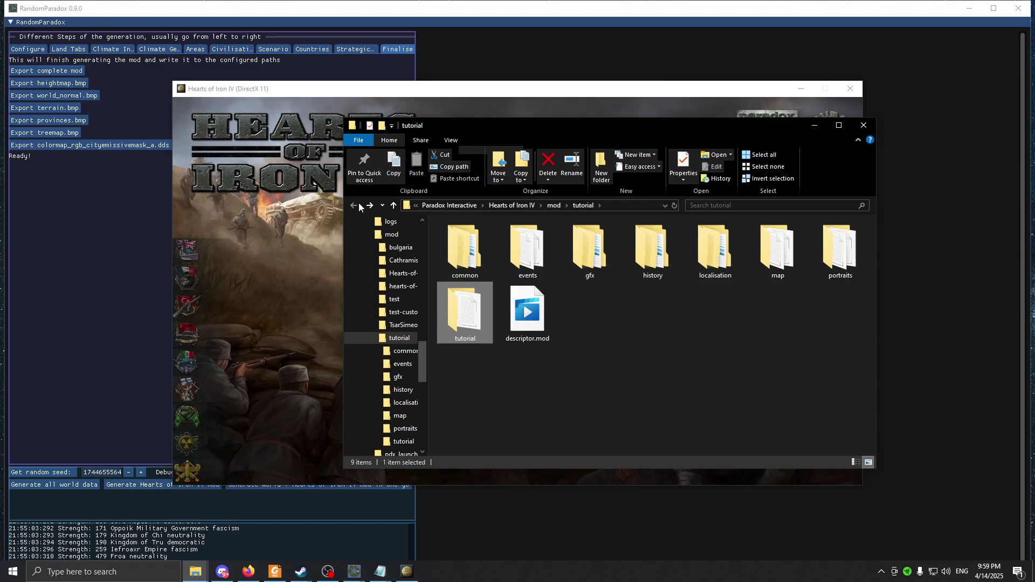
pyautogui.moveTo(579, 132); pyautogui.dragTo(1034, 119)
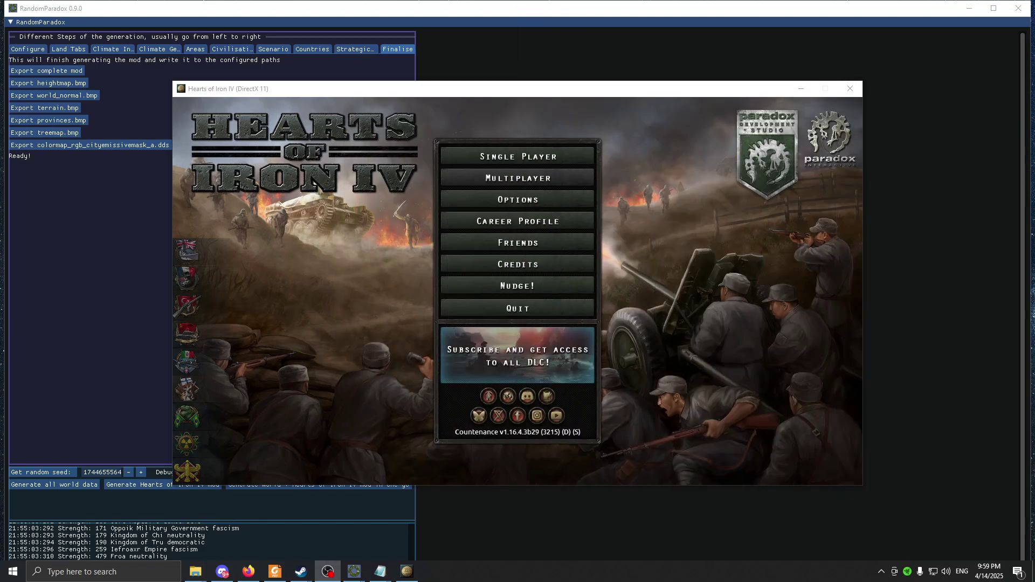
# - Set up a new single-player game in Hearts of Iron IV with the Gathering Storm scenario and the Republic of Ioft
pyautogui.click(683, 193)
pyautogui.click(562, 157)
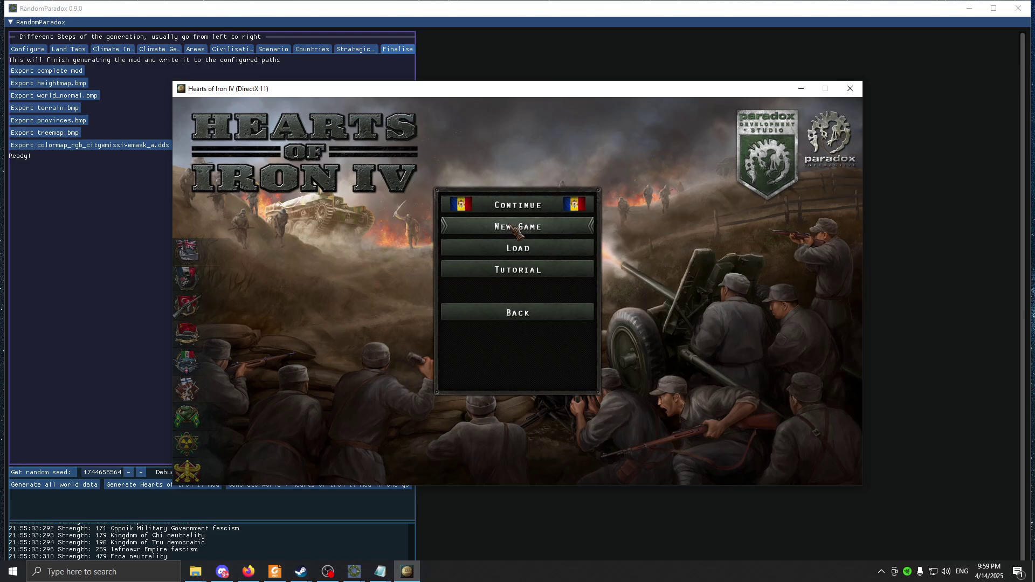
pyautogui.click(516, 229)
pyautogui.click(587, 407)
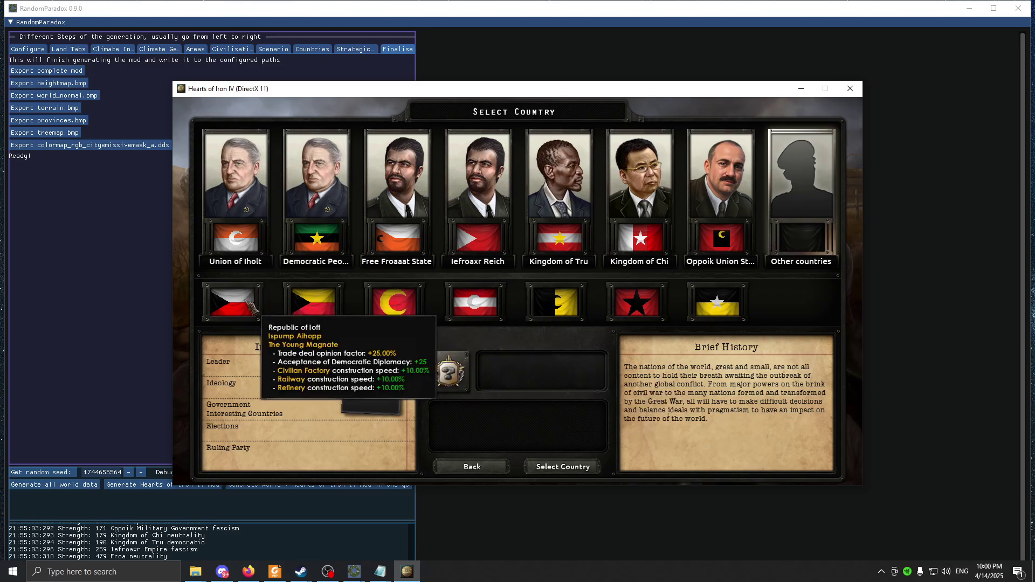
pyautogui.click(237, 300)
pyautogui.click(582, 467)
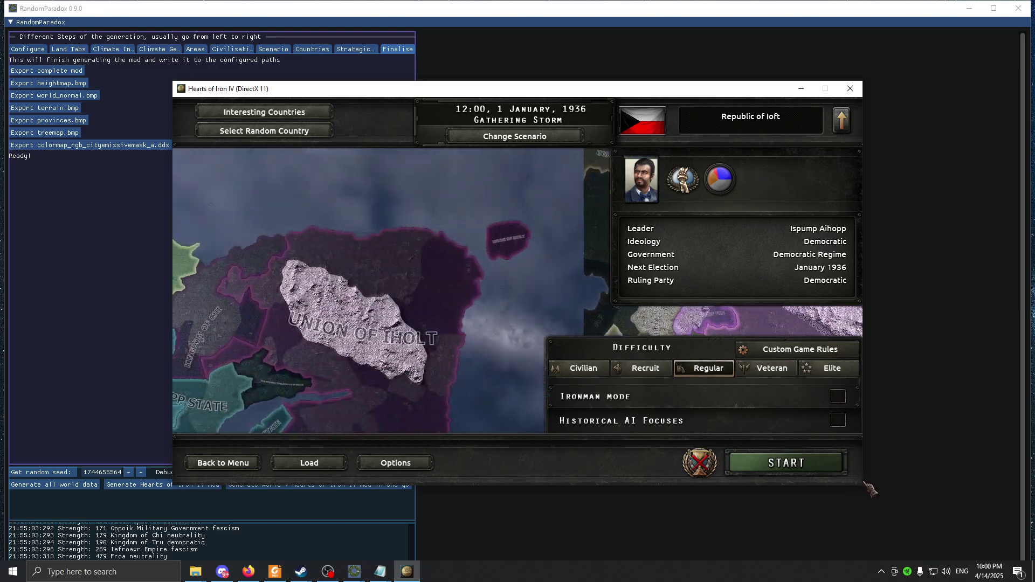
pyautogui.moveTo(600, 95); pyautogui.dragTo(565, 79)
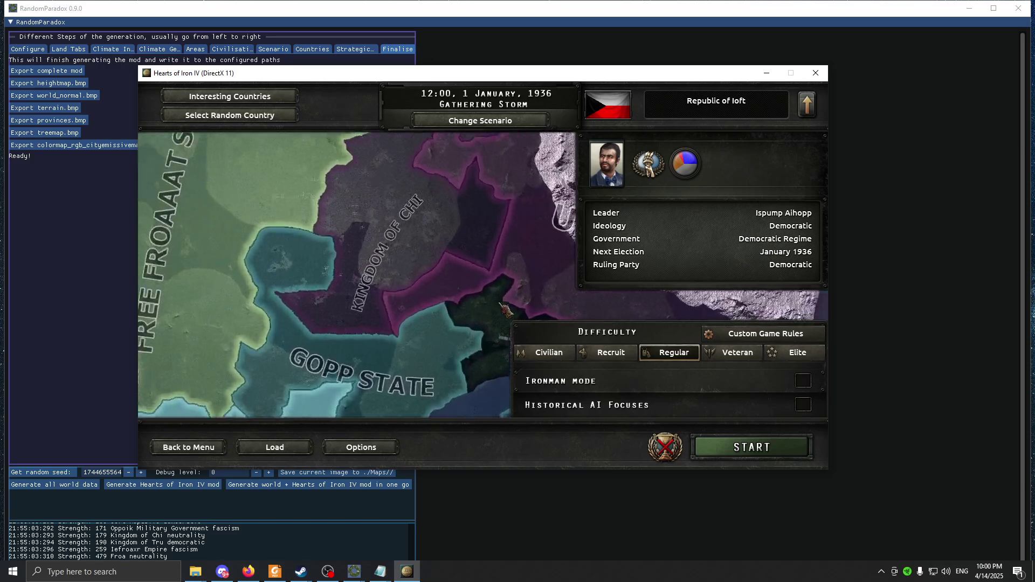
# - Inspect the country details of the Free Workers Conglomerate, the Union of Iholt and the Ugrerk Republic on the generated map
pyautogui.click(459, 260)
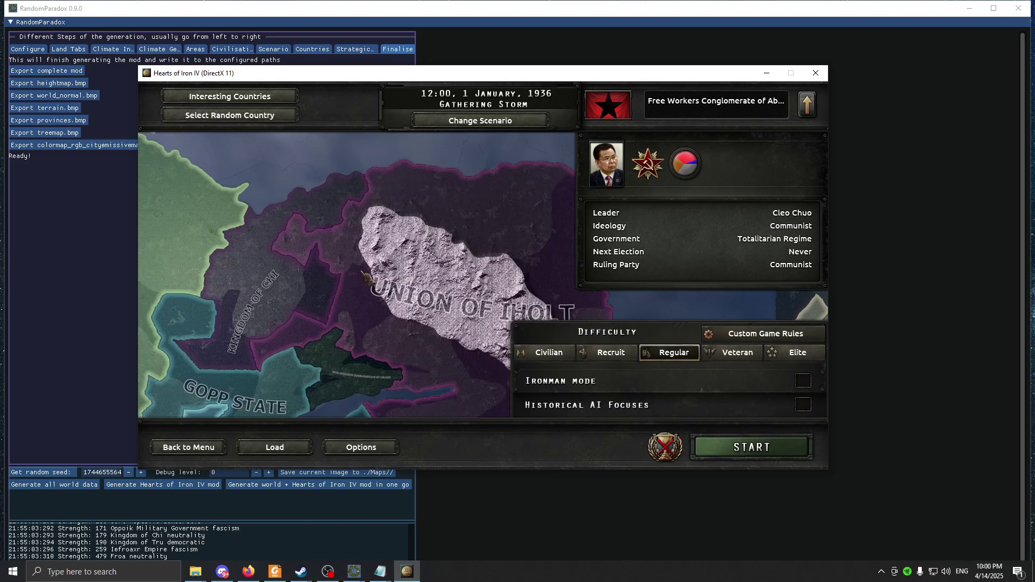
pyautogui.click(446, 221)
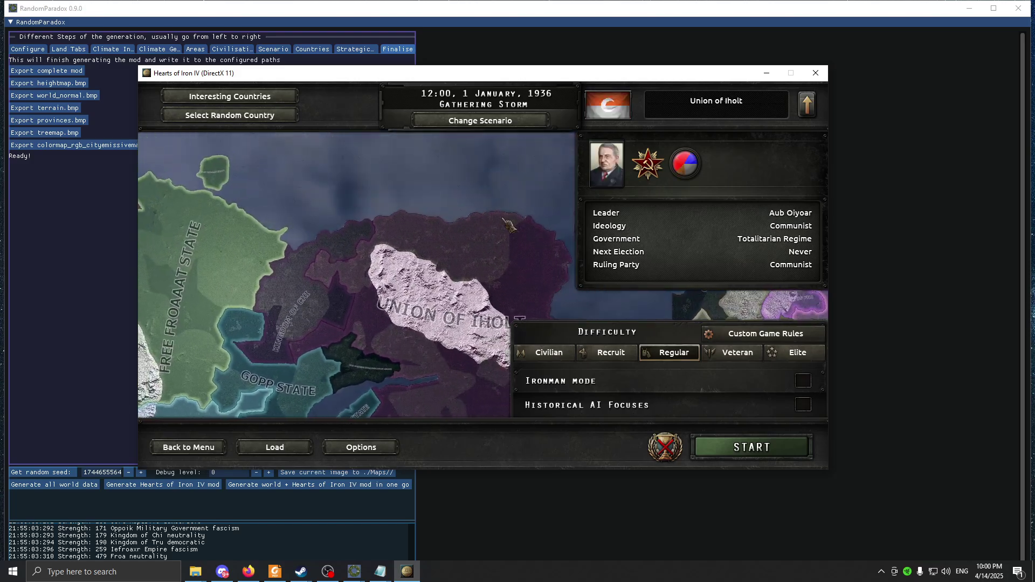
pyautogui.click(337, 210)
pyautogui.click(360, 167)
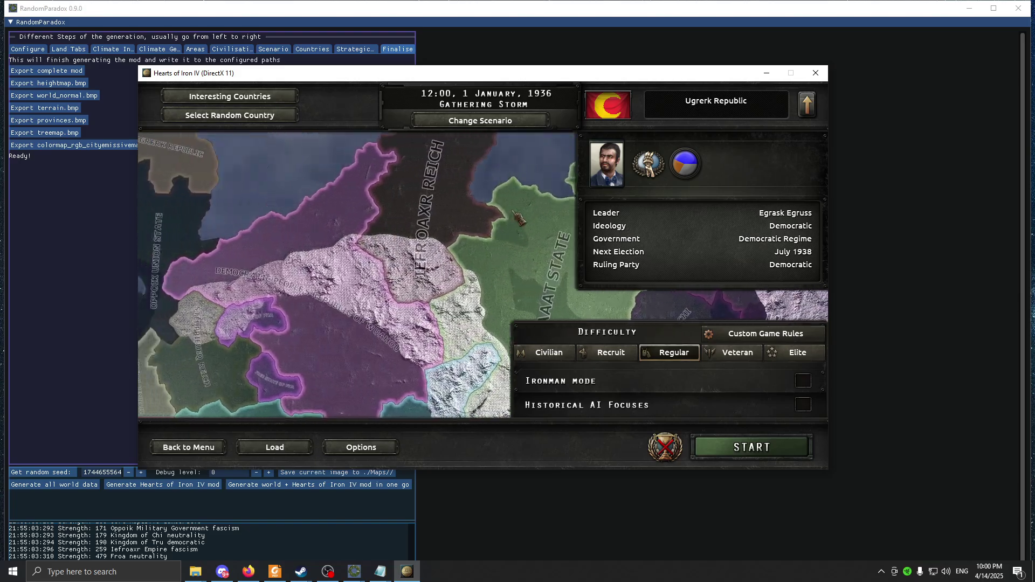
# - Inspect the Steuppieueq Reich and the Free State of Pha on the map, and close the game
pyautogui.click(379, 315)
pyautogui.scroll(3, 379, 315)
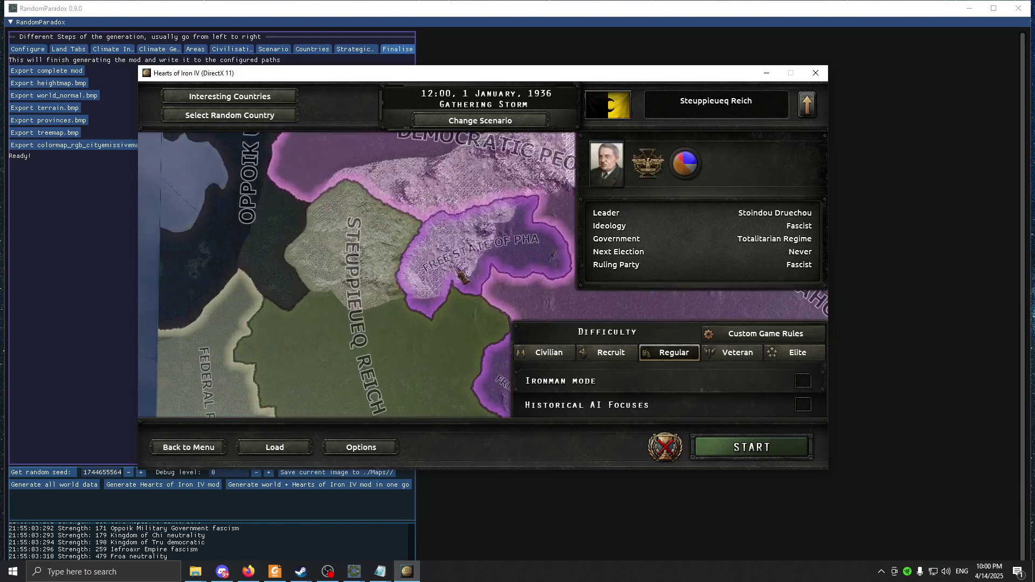
pyautogui.click(436, 195)
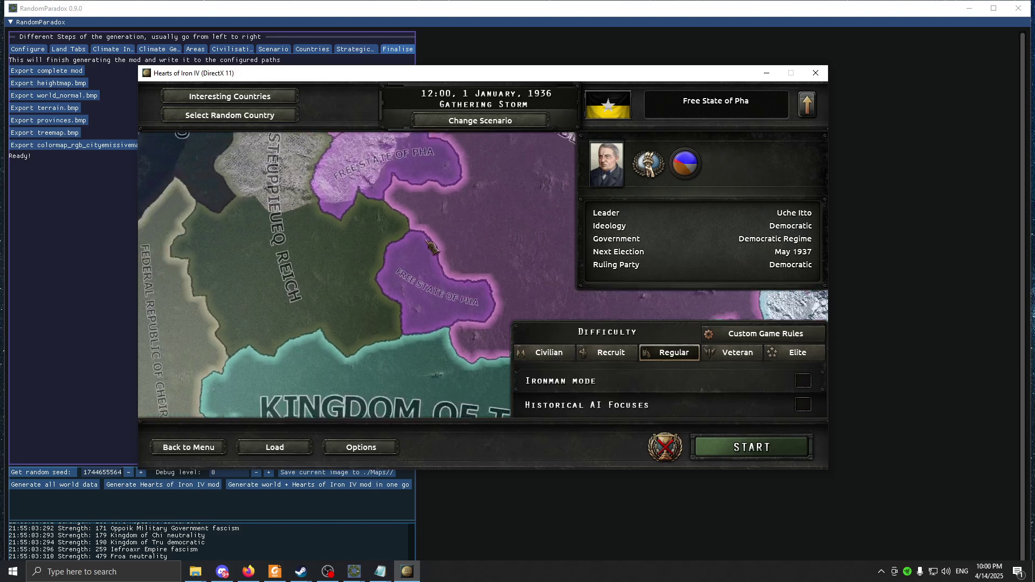
pyautogui.moveTo(423, 262); pyautogui.dragTo(571, 247)
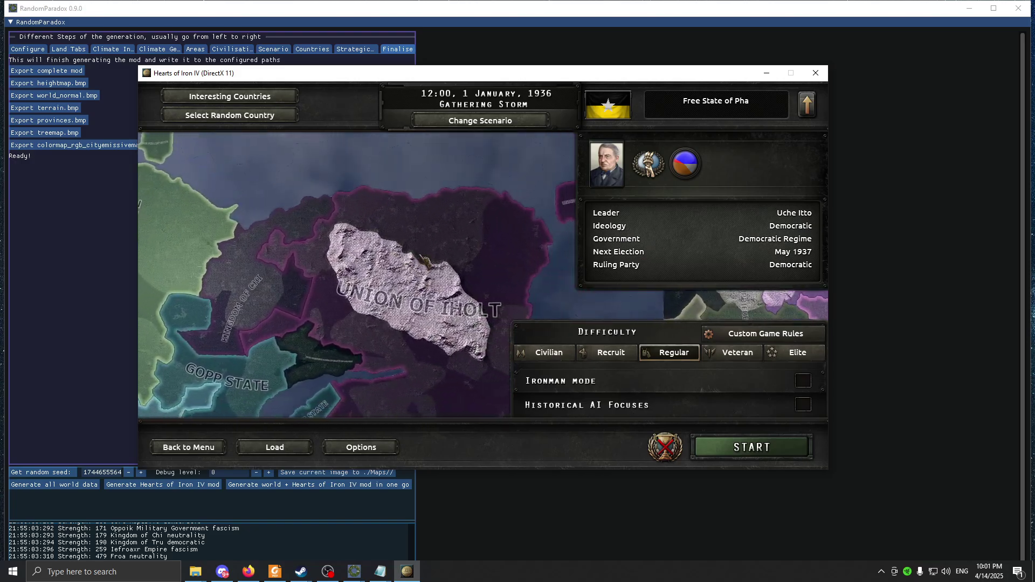
pyautogui.click(816, 73)
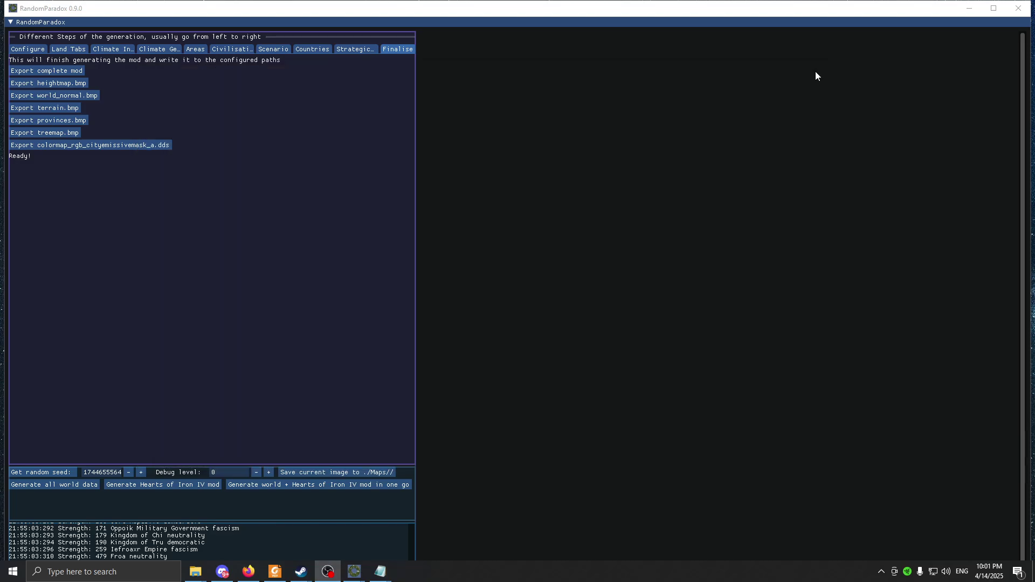